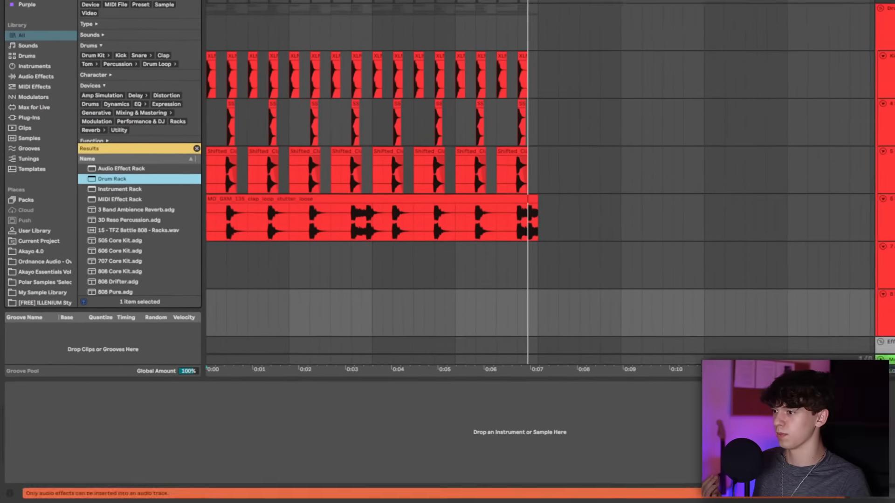
Add a Drum Rack and load the TS_BOOTS_AND_CLAPS bedroom bonham one-shot clap onto one of its pads.
key(Return)
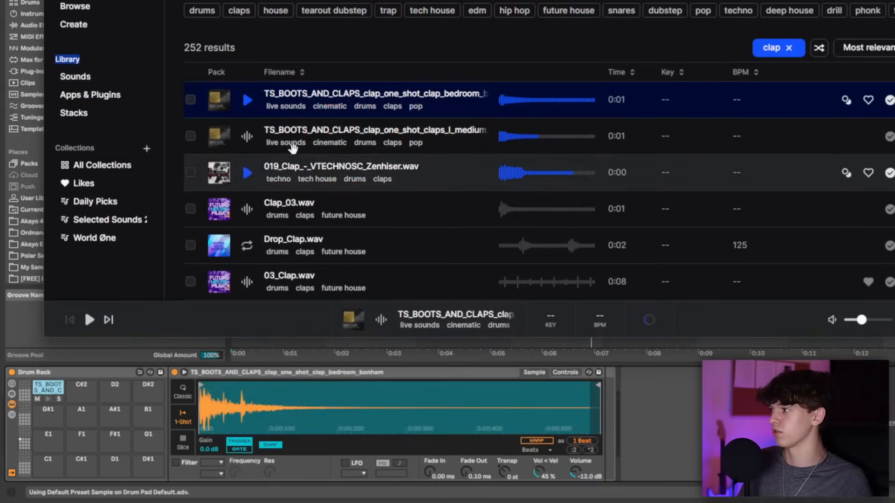
drag(219, 99, 148, 296)
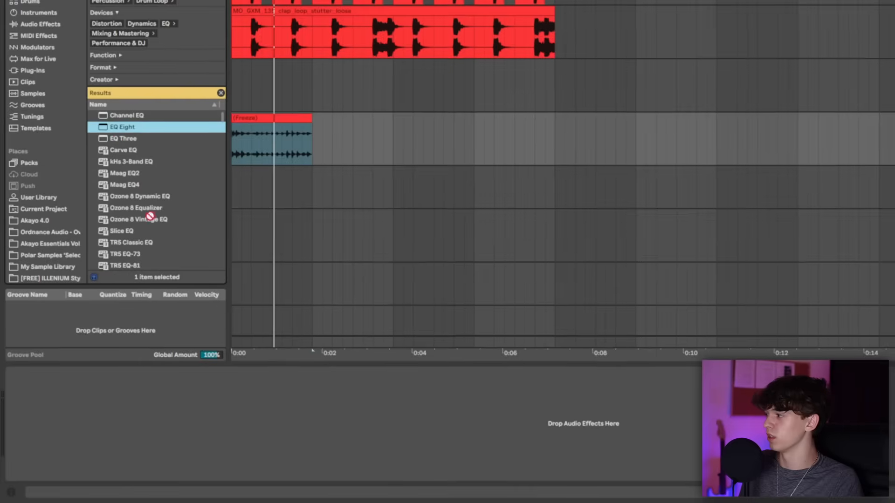
Insert EQ Eight on the frozen drum track with a low cut on band 1, and add Shifter after it.
key(Return)
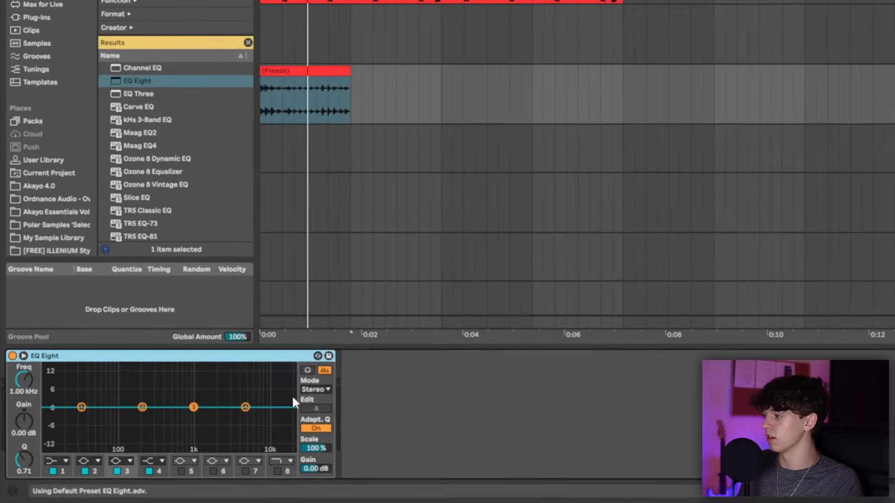
click(59, 461)
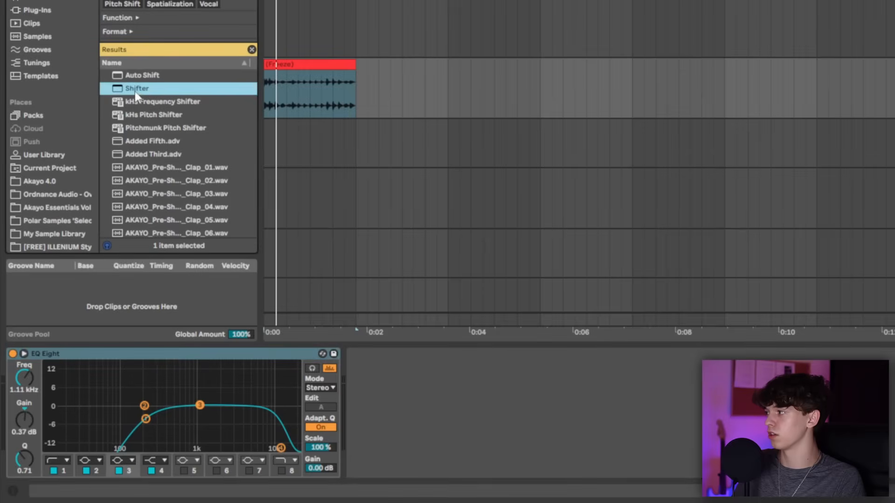
drag(135, 92, 420, 384)
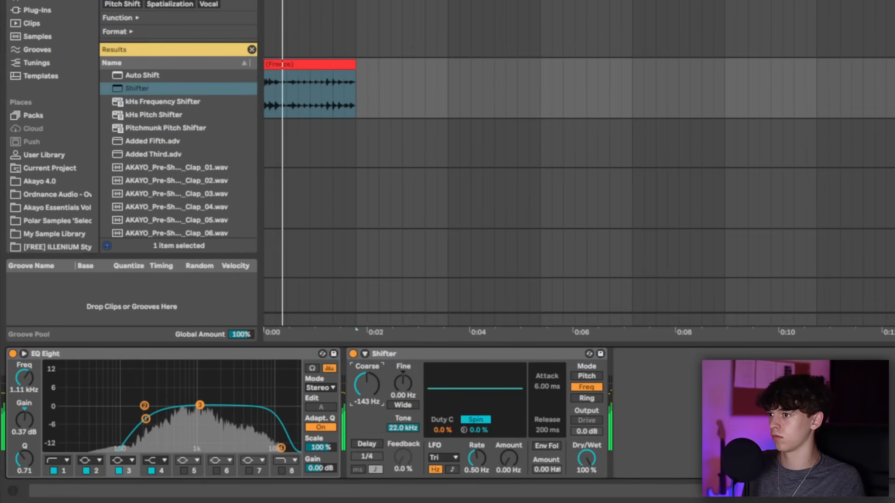
Repeat the MOONBOY clip on the offbeats through bar 4 and play the drum arrangement.
drag(190, 209, 366, 211)
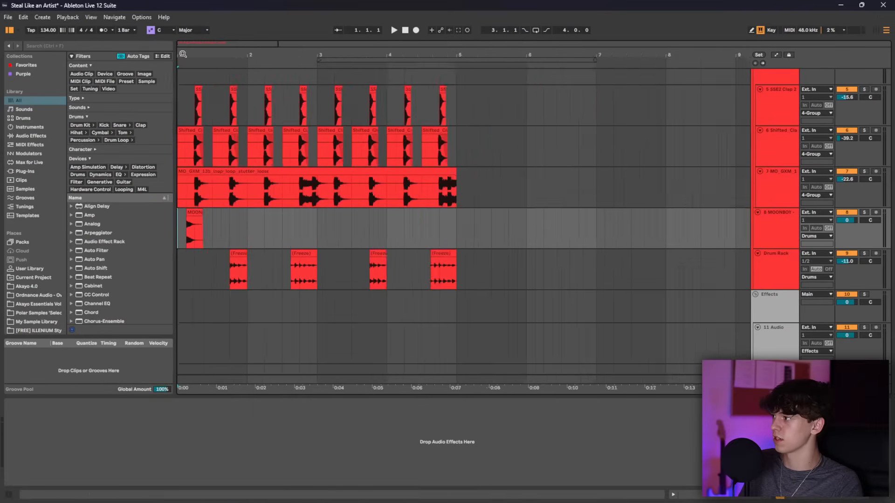
drag(183, 54, 185, 100)
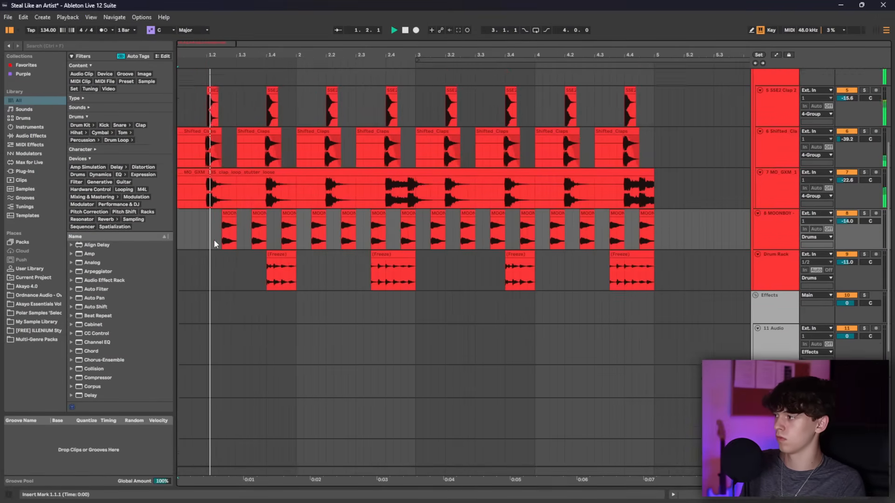
scroll(574, 251, up, 3)
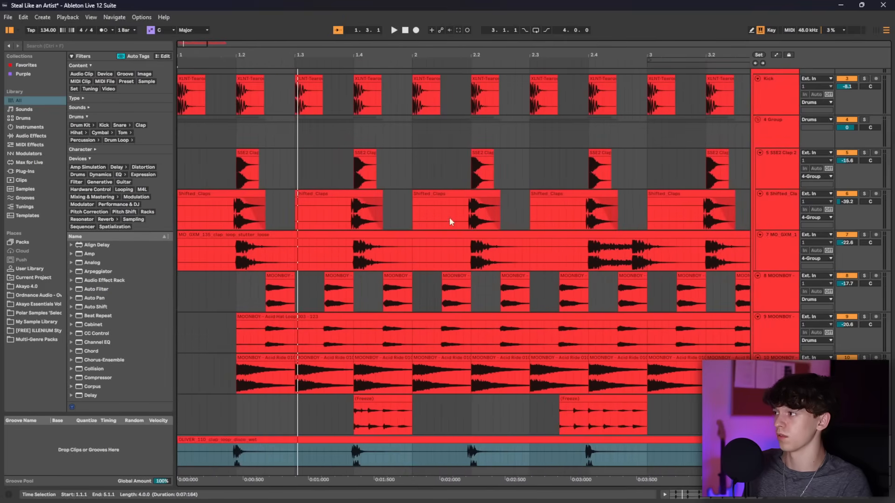
key(space)
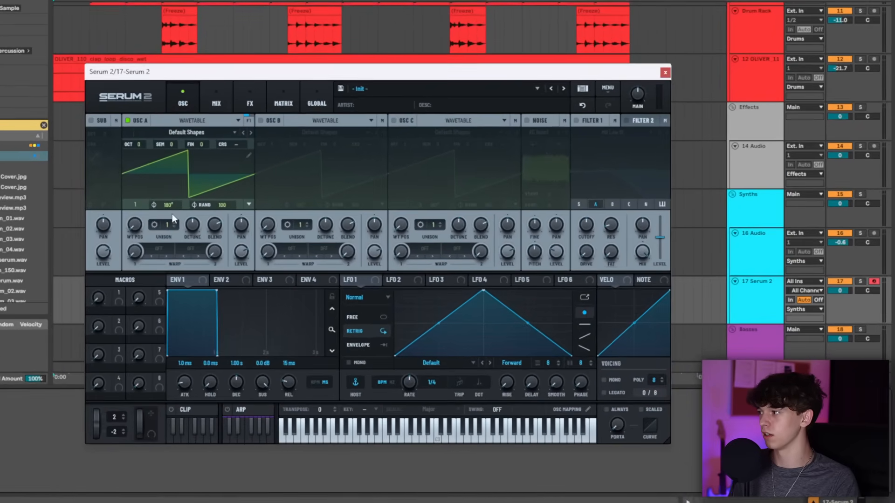
Set oscillator A's unison to 7 voices in Serum 2, enable Filter 1 and raise its cutoff.
drag(168, 225, 178, 182)
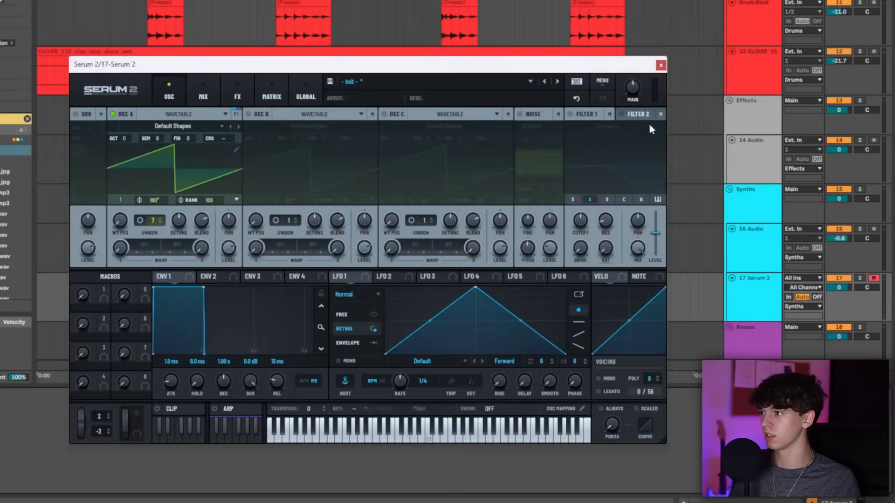
click(578, 114)
drag(582, 221, 583, 195)
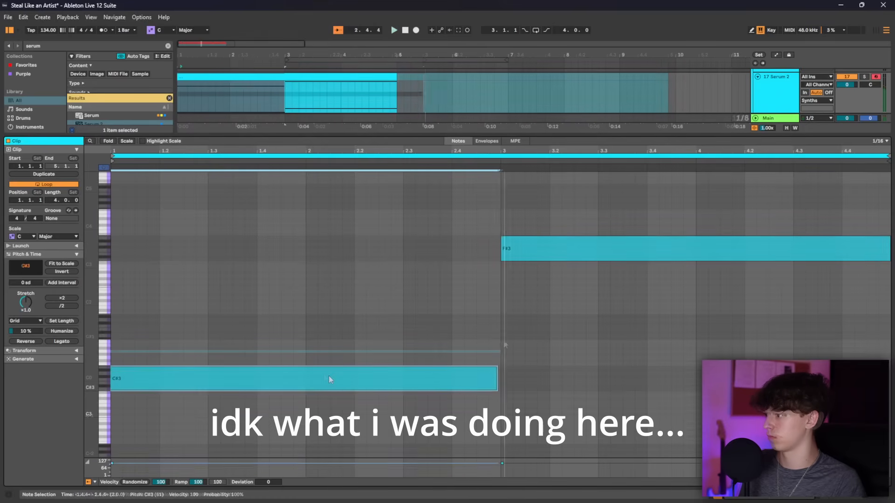
Move the C#3 note in the first two bars of the Serum 2 clip higher and play it with the drums.
drag(329, 375, 334, 248)
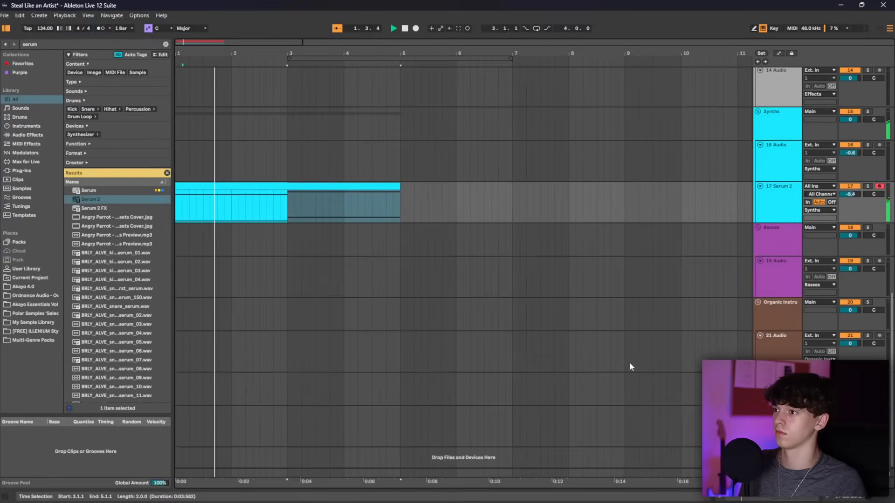
scroll(582, 299, up, 10)
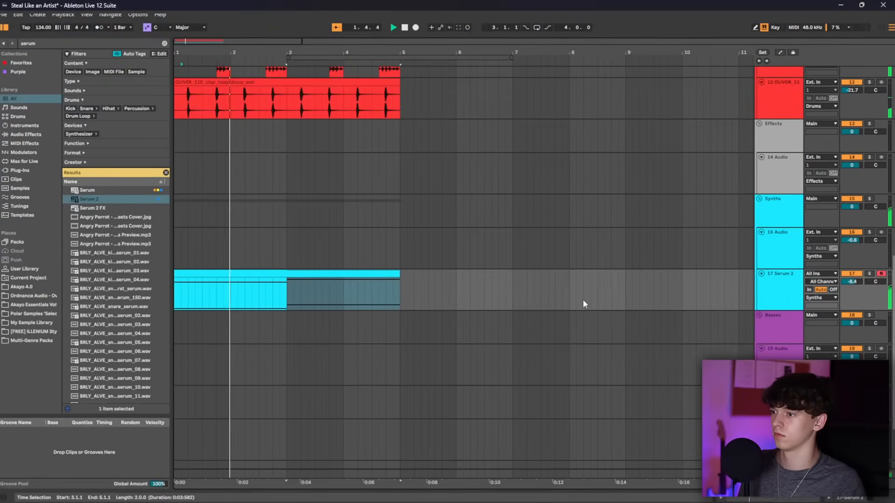
scroll(582, 299, up, 5)
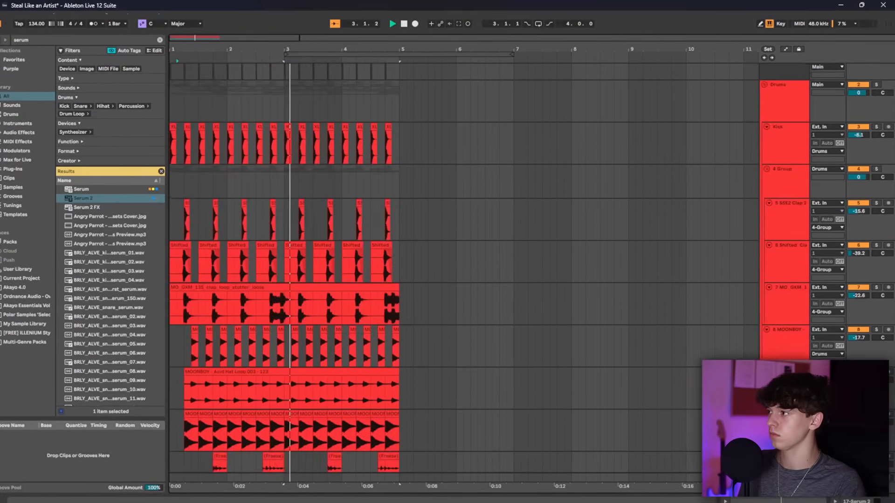
scroll(466, 256, down, 6)
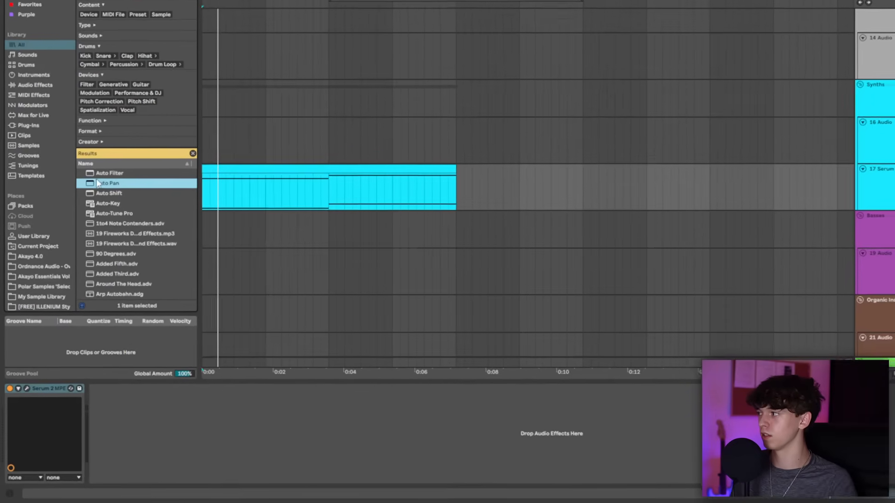
Add Auto Pan after Serum 2 with phase at 360°, a tempo-synced rate of 1/8 and an offset of about 189°.
drag(93, 222, 118, 241)
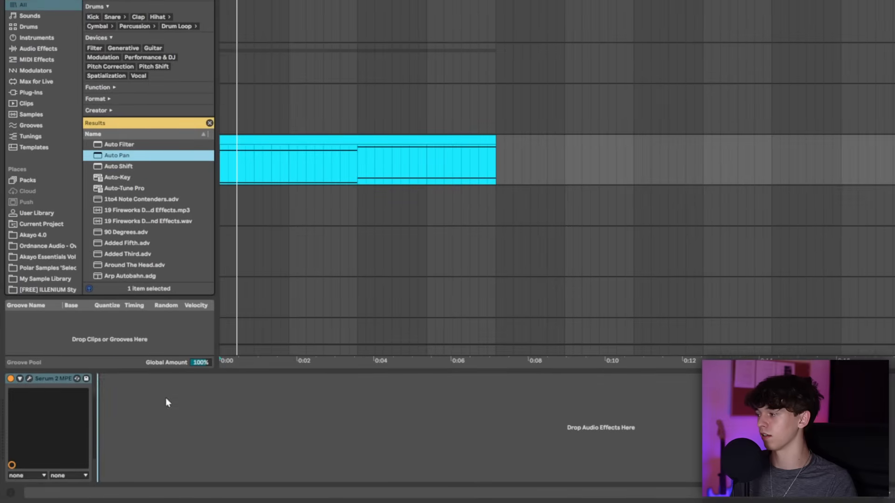
drag(168, 402, 167, 404)
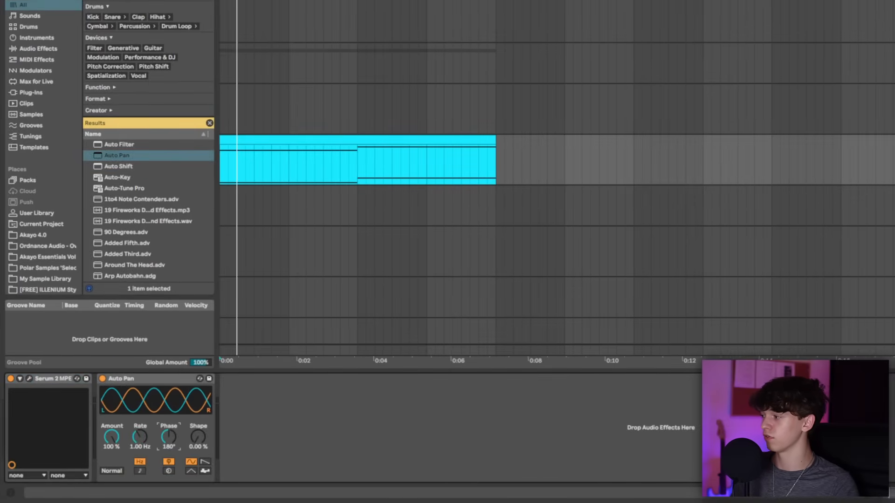
click(140, 471)
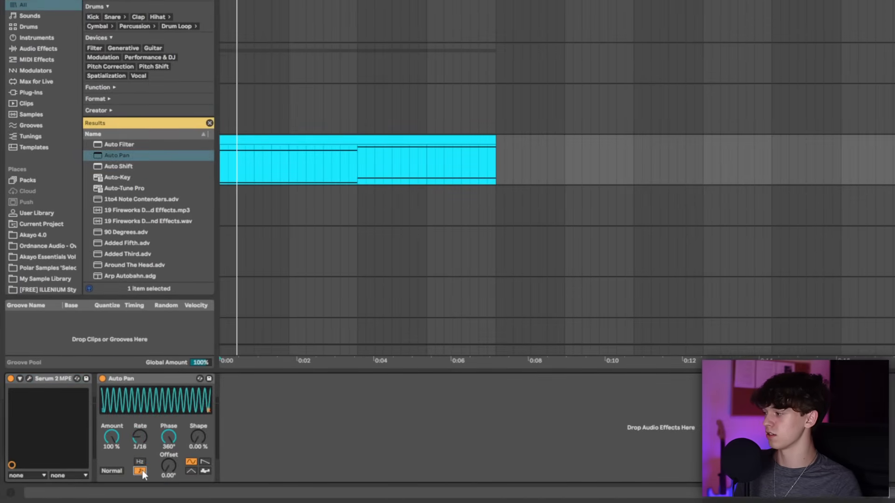
drag(138, 433, 138, 419)
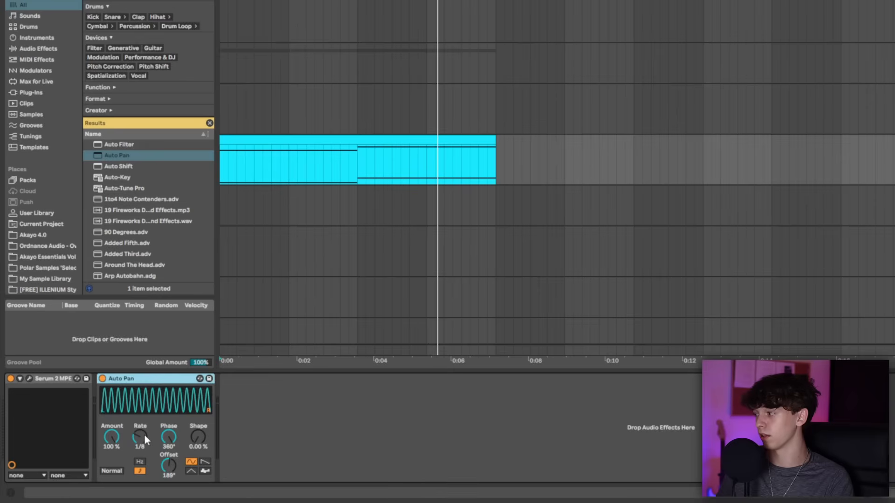
Show the automation for Auto Pan's rate and try out rate changes across the first part of the Serum 2 clip.
right_click(145, 436)
click(177, 345)
drag(139, 436, 140, 431)
mouse_move(231, 148)
mouse_down()
mouse_move(231, 180)
mouse_move(236, 151)
mouse_up()
drag(242, 183, 303, 183)
drag(350, 165, 243, 166)
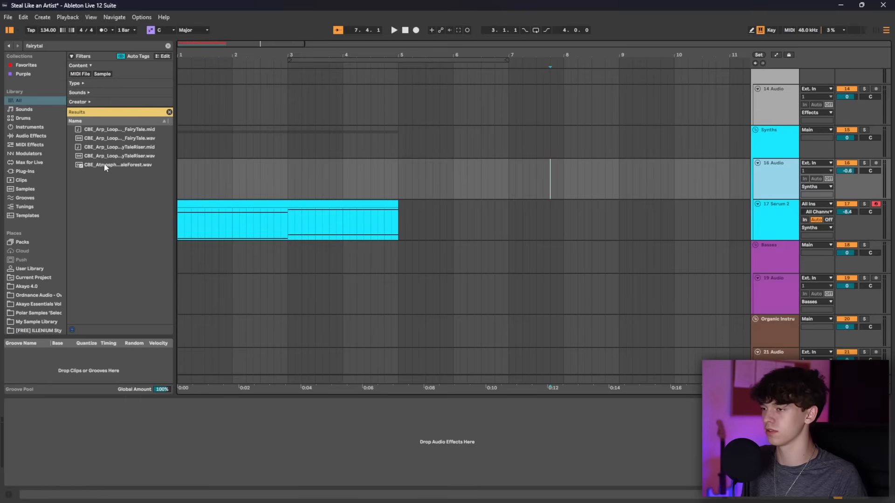
Place the CBE_Atmosphere FairyTaleForest sample on the Effects audio track and add Chroma tuned to C# minor pentatonic.
drag(104, 164, 194, 102)
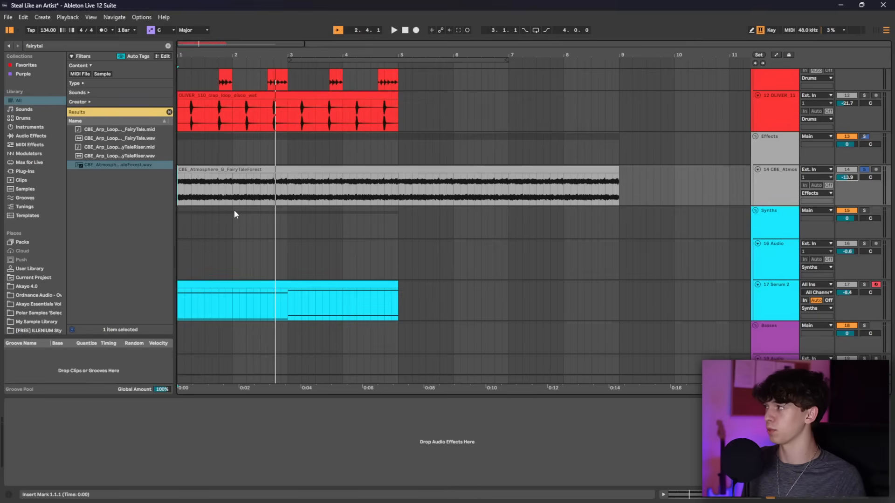
click(168, 46)
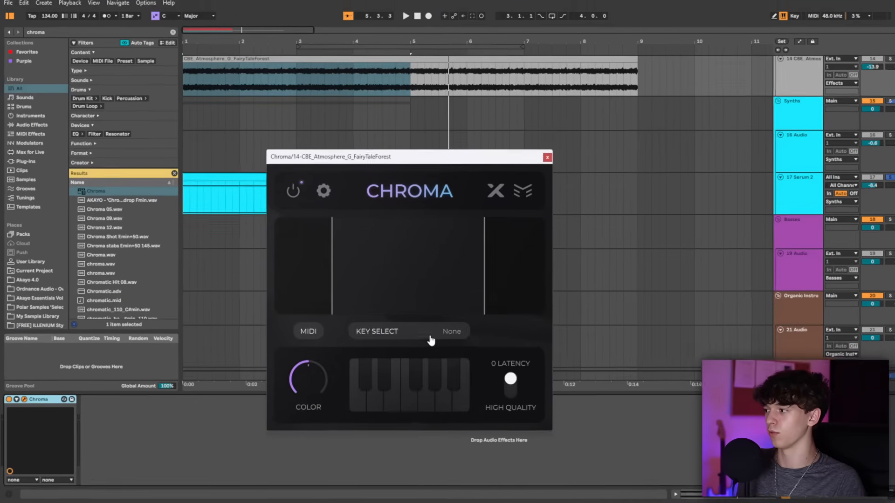
click(431, 340)
click(312, 282)
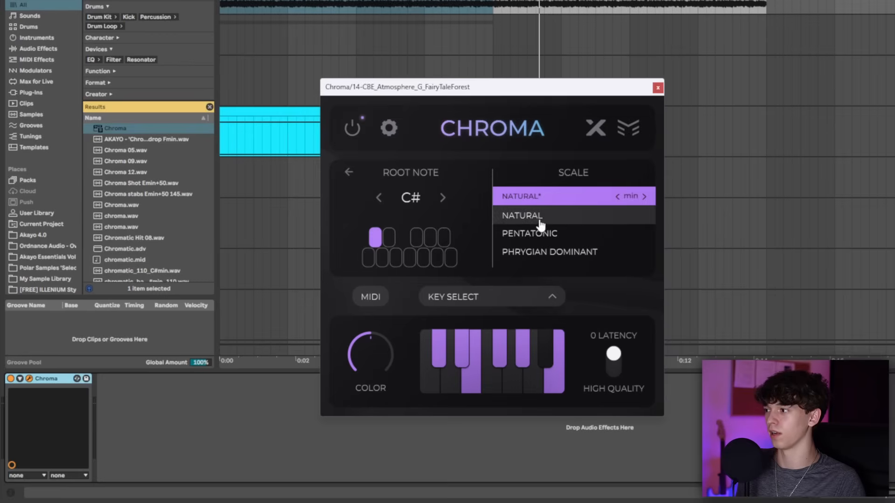
click(565, 243)
Play the atmosphere and compare its sound with Chroma bypassed and active.
key(space)
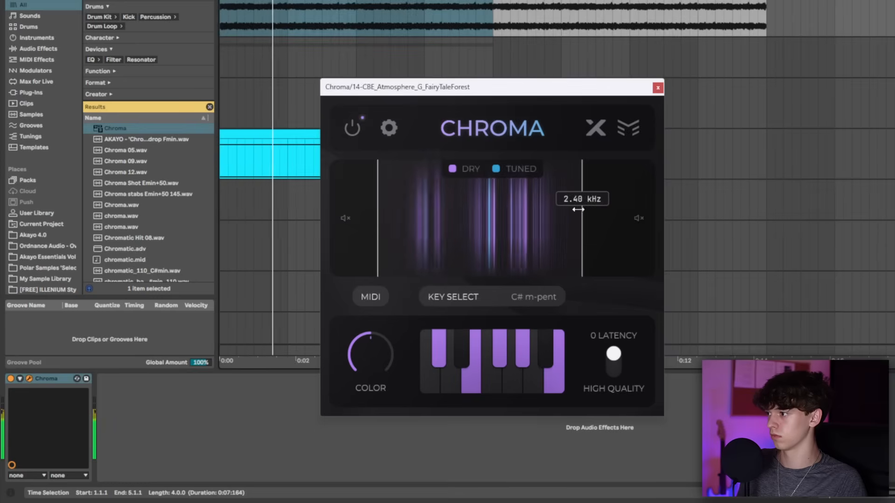
click(352, 129)
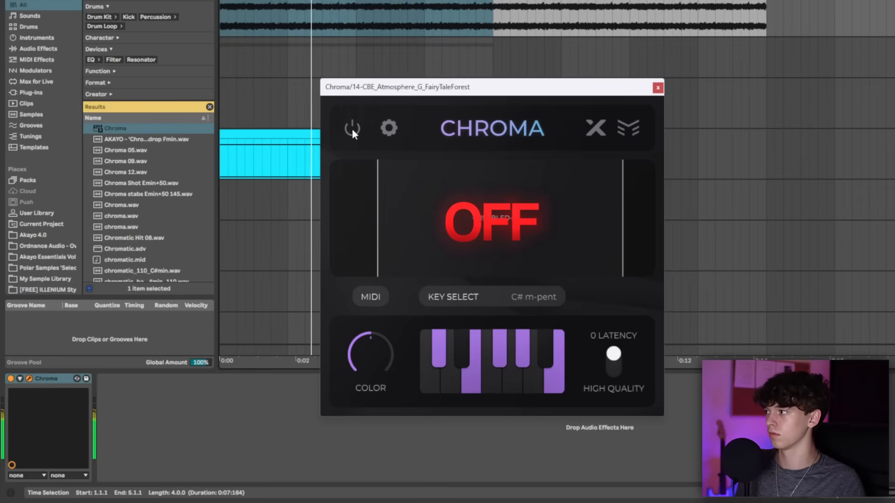
click(352, 130)
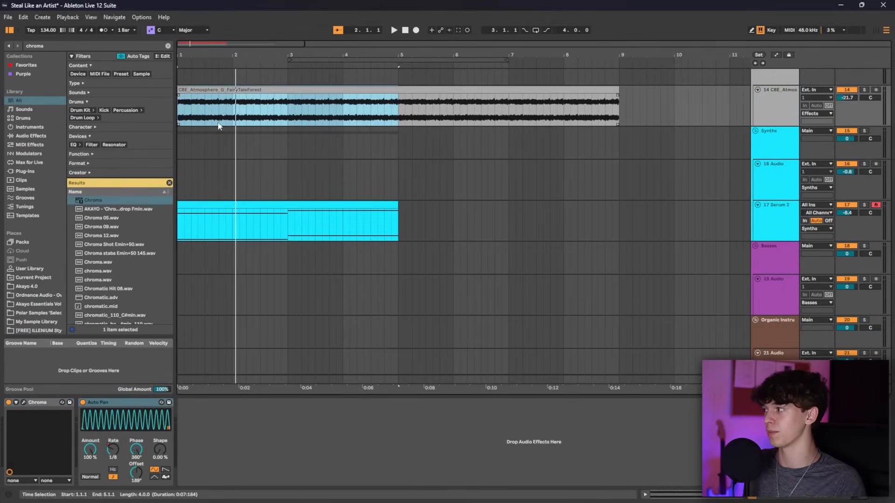
Play the atmosphere with the drums and Serum 2 part and fine-tune the atmosphere track's volume.
key(space)
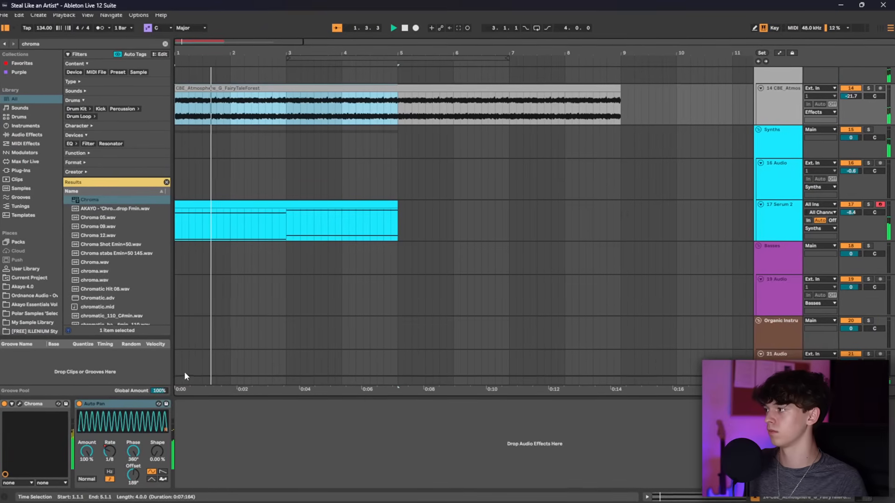
scroll(346, 281, up, 3)
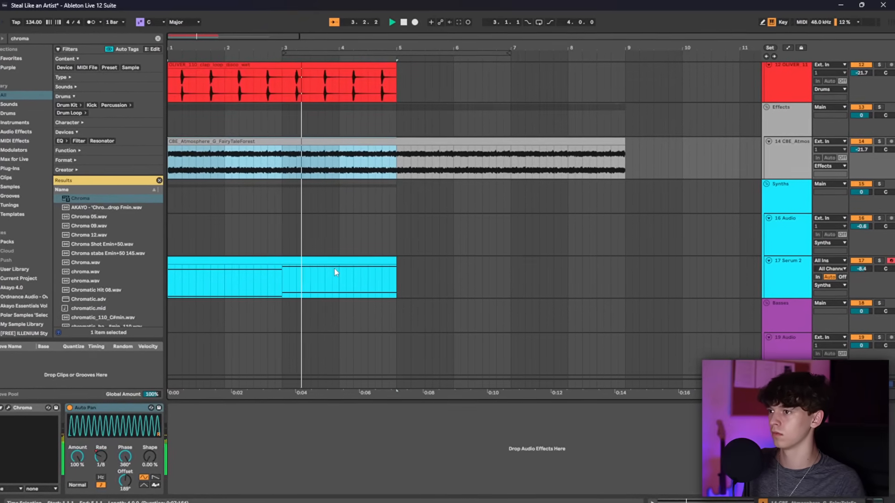
drag(857, 150, 858, 145)
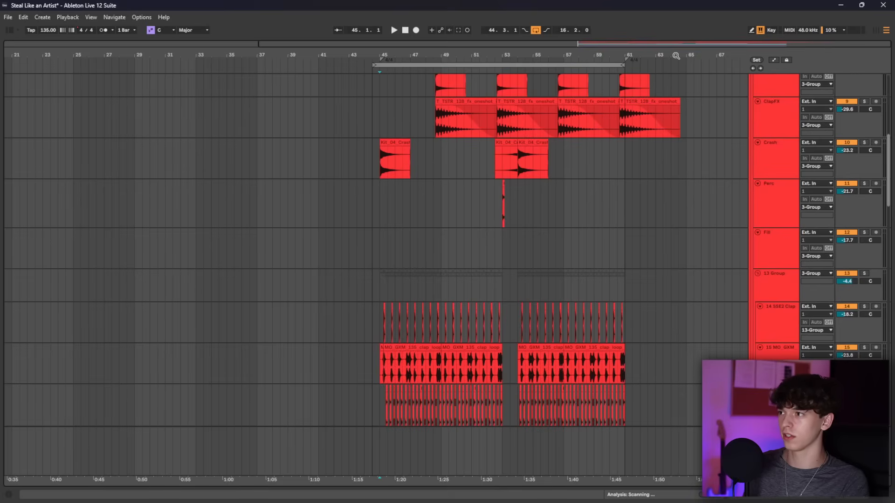
Examine the drum, effects, synth and atmosphere tracks of the full arrangement from bar 45 to bar 61.
drag(675, 55, 685, 89)
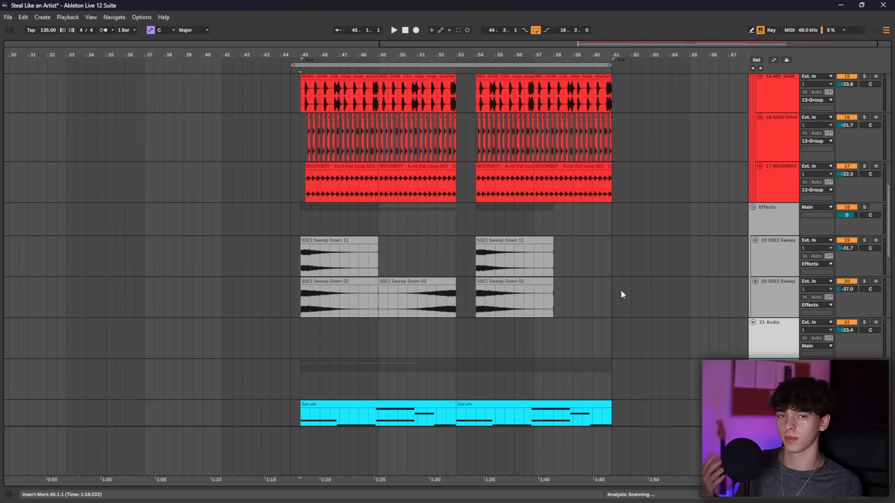
scroll(622, 284, down, 2)
scroll(353, 169, down, 10)
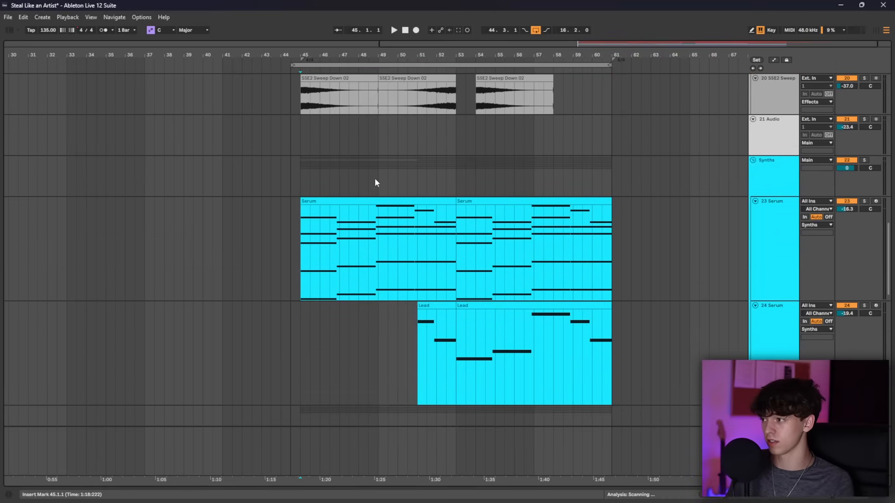
scroll(301, 219, up, 2)
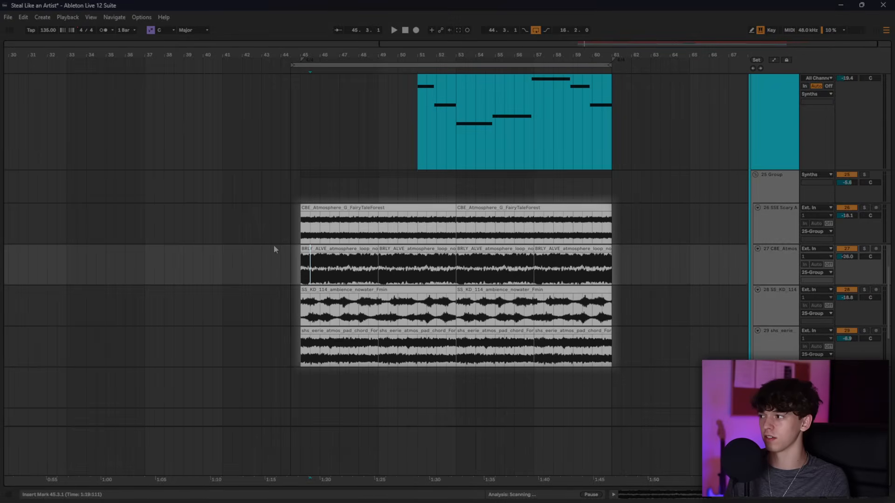
Play the layered atmosphere tracks of the 25 Group soloed and inspect the effect chains on the layers and the group.
click(301, 234)
click(301, 280)
key(s)
key(shift+Tab)
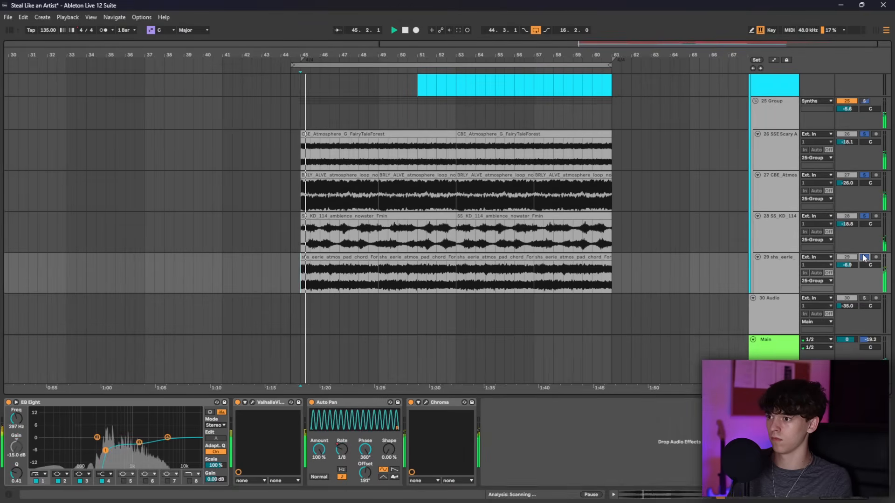
scroll(549, 253, up, 3)
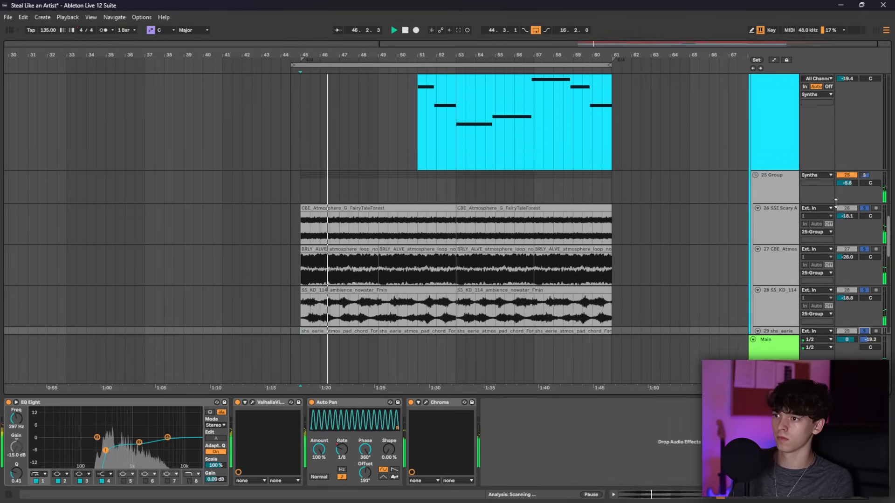
click(310, 192)
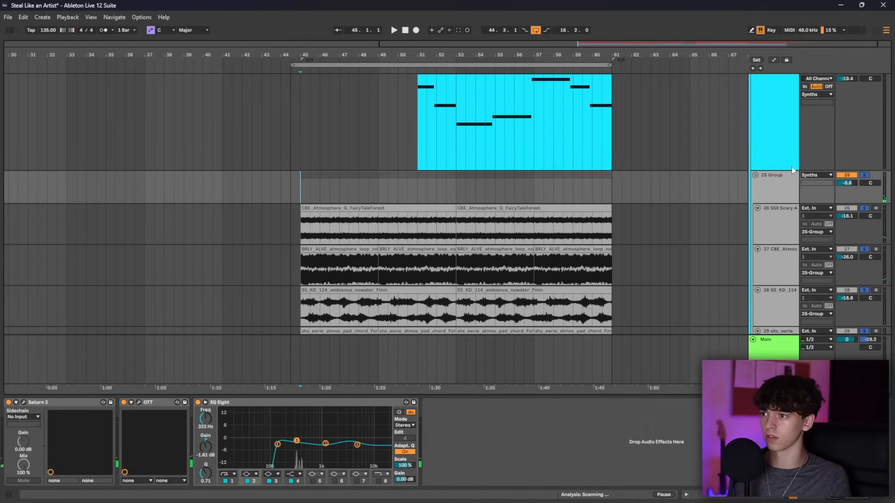
Play the full arrangement from bar 45 and examine the atmosphere, bass, vocal, drum, effects and synth tracks.
key(space)
scroll(658, 252, down, 4)
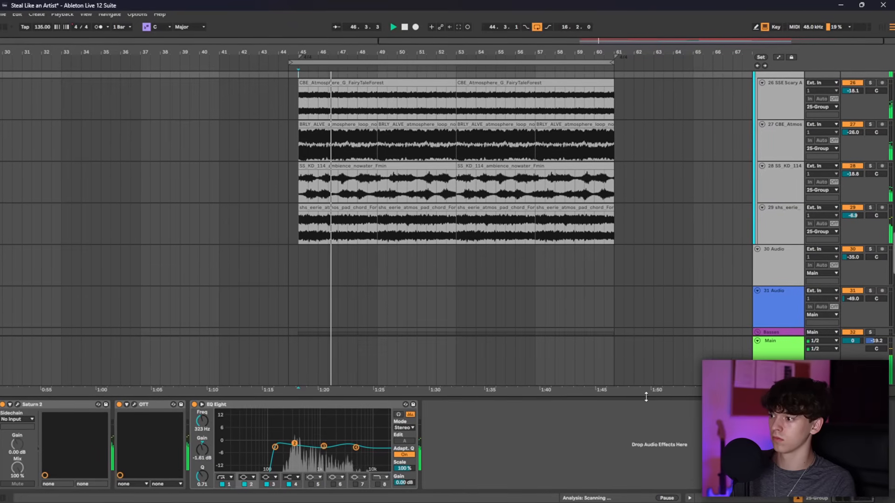
drag(646, 396, 649, 468)
scroll(776, 266, down, 10)
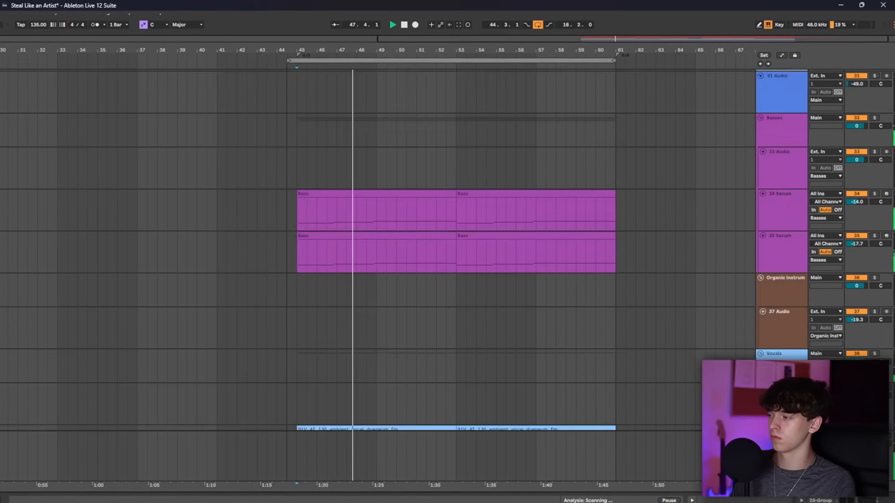
scroll(447, 275, up, 20)
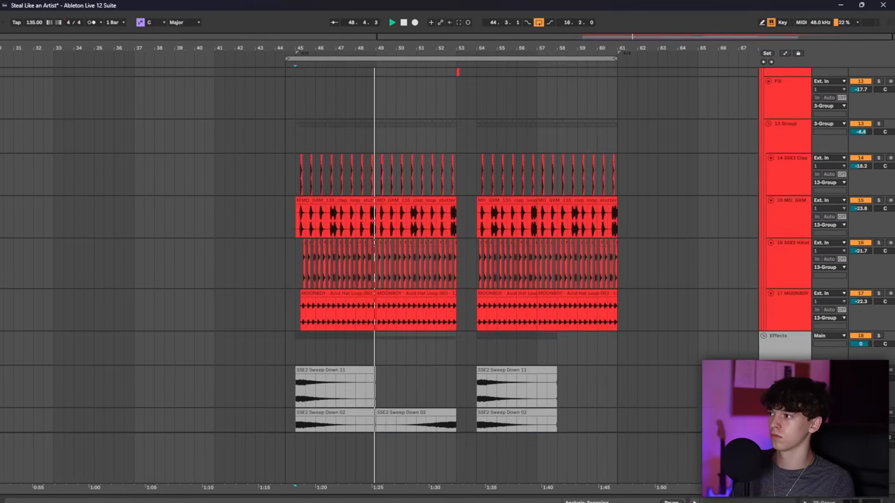
scroll(447, 275, up, 5)
scroll(448, 274, down, 8)
scroll(447, 275, down, 12)
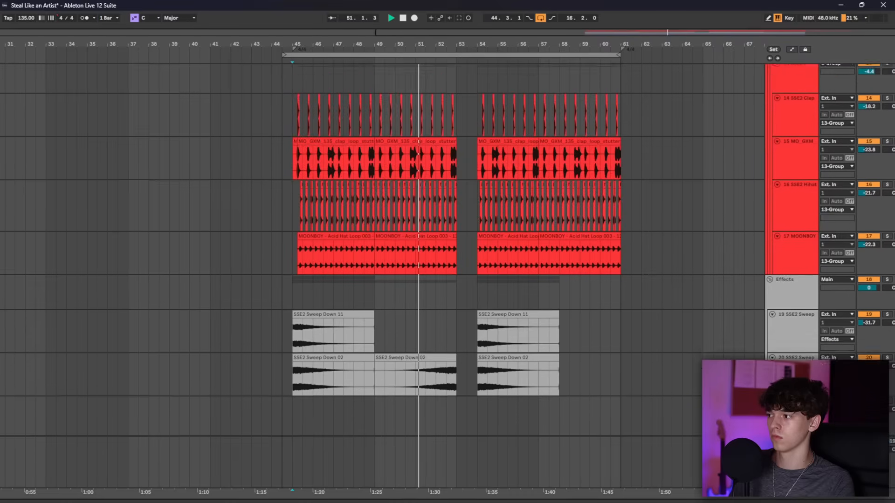
scroll(447, 275, down, 10)
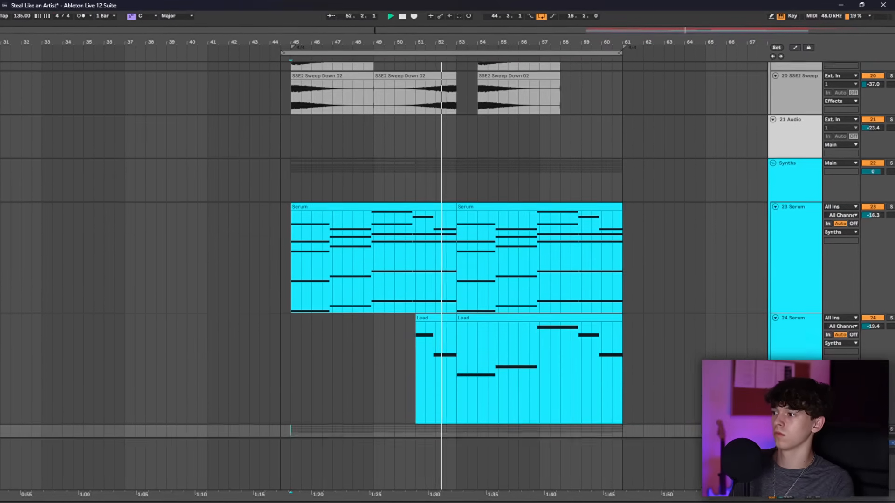
scroll(447, 275, down, 10)
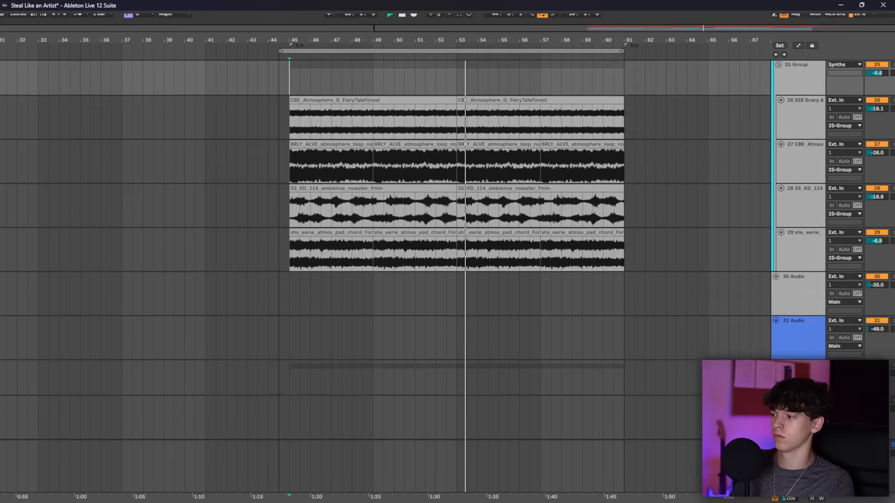
scroll(448, 275, down, 8)
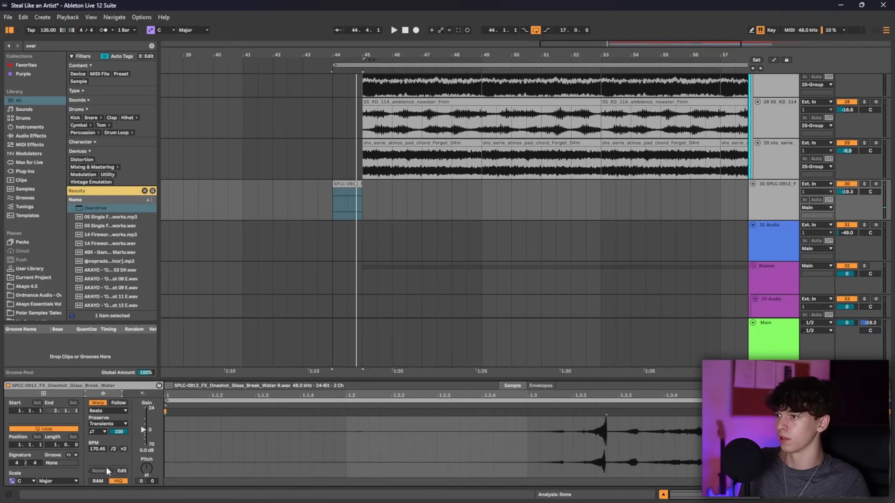
Pair a reversed and a forward glass-break one-shot around bar 45 and play the transition.
right_click(344, 186)
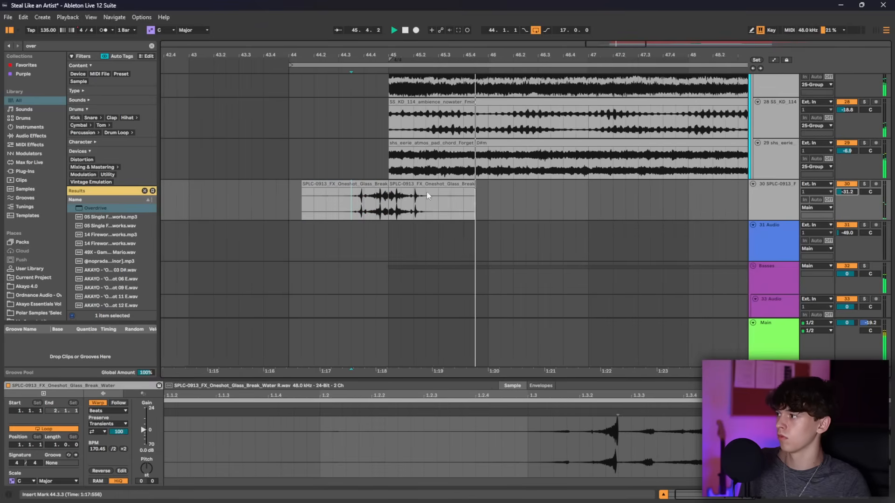
click(292, 194)
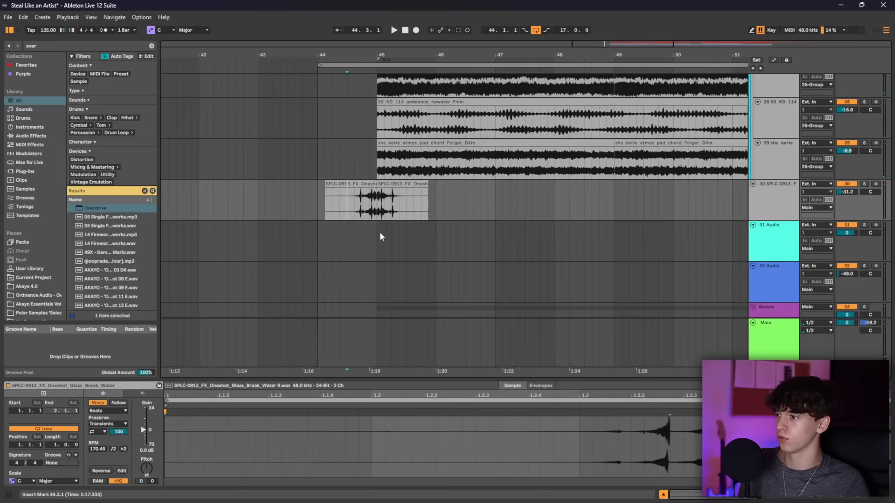
Place short NINAJIRACHI_texture_glass slices at bars 45, 47, 49 and 51 on the empty audio track below the glass break.
click(371, 234)
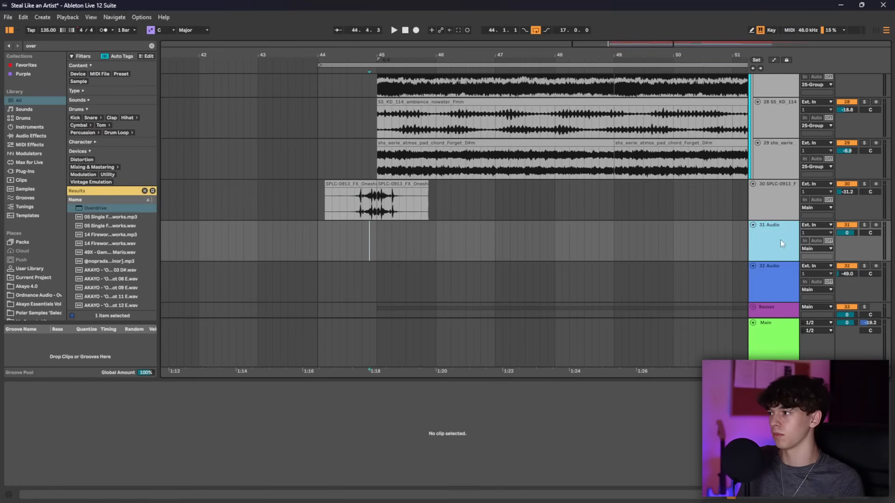
drag(375, 231, 393, 231)
drag(496, 233, 513, 234)
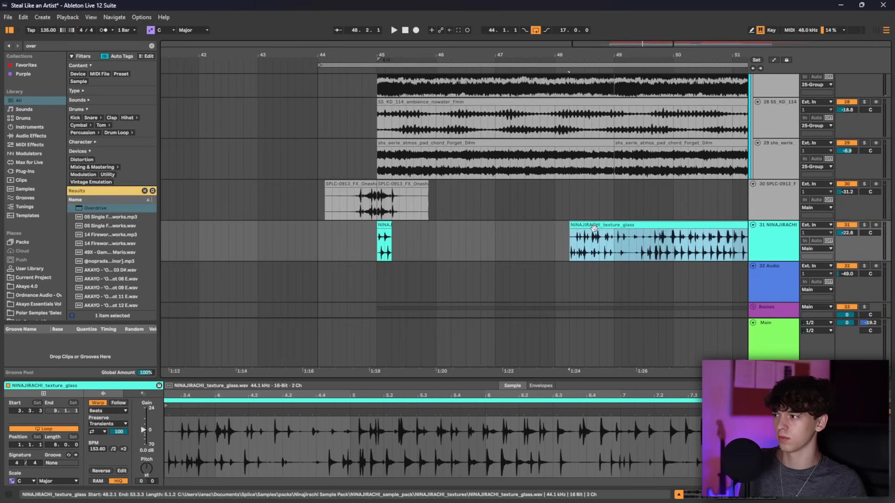
drag(598, 226, 457, 231)
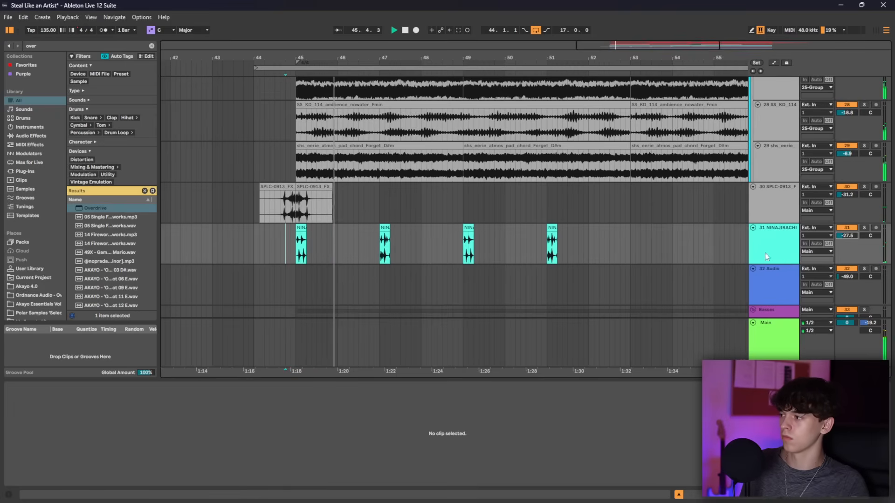
scroll(658, 271, down, 1)
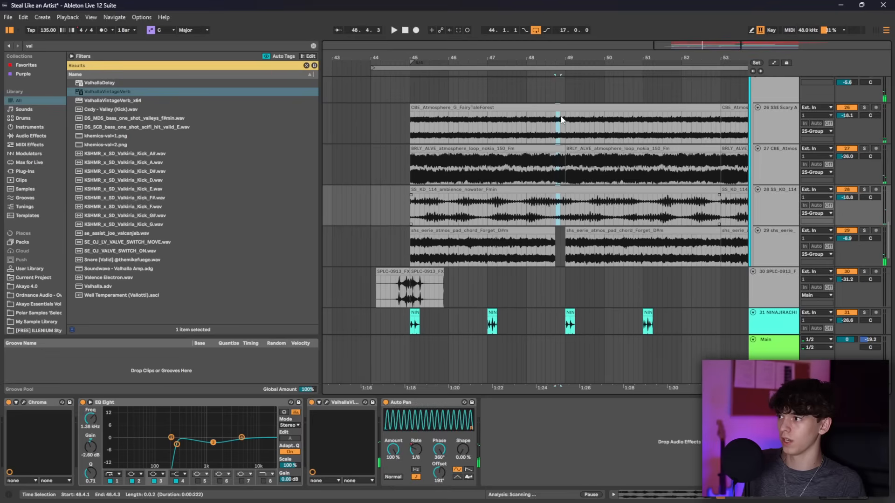
Cut the last beat of bar 48 from the atmosphere layers and fill it with 'Overdrive' Lasers 07 and an AKAYO 'Essentials' glitch on new tracks.
drag(565, 152, 555, 142)
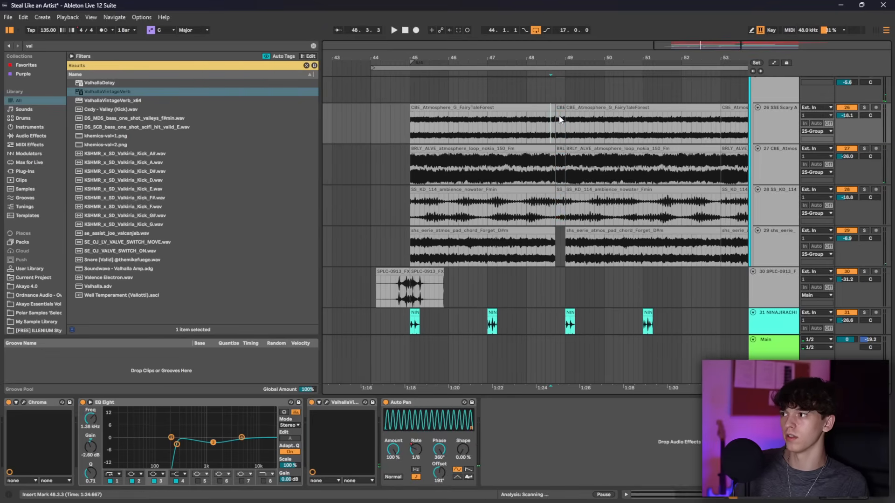
click(762, 236)
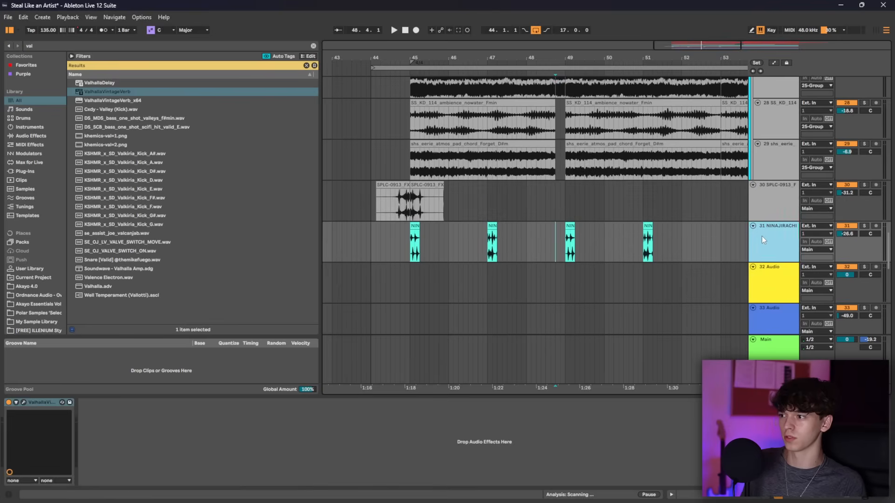
key(ctrl+t)
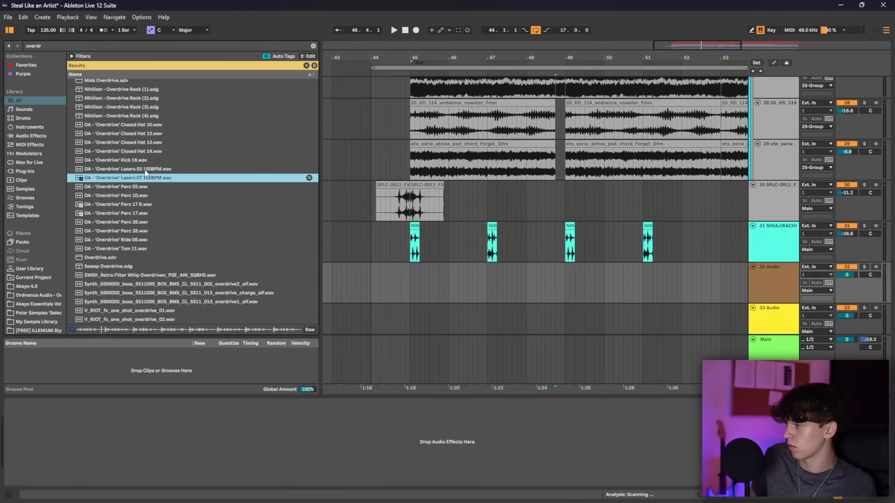
click(145, 170)
drag(145, 177, 567, 293)
key(space)
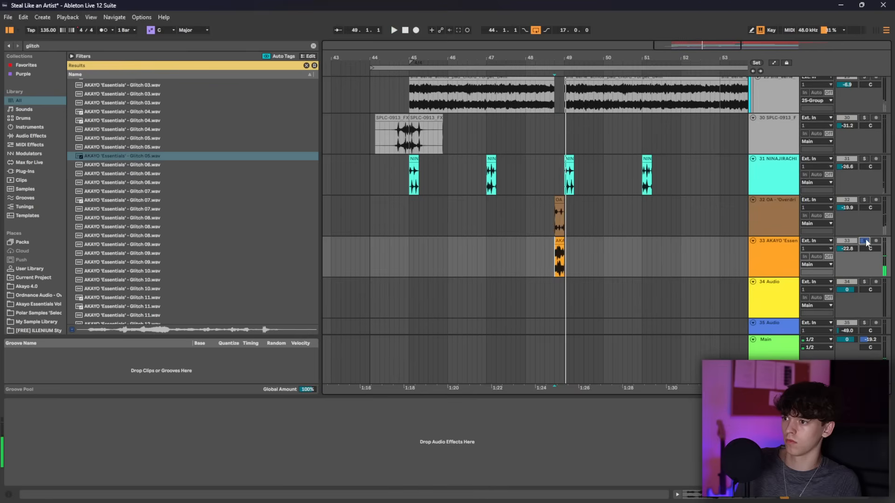
click(399, 253)
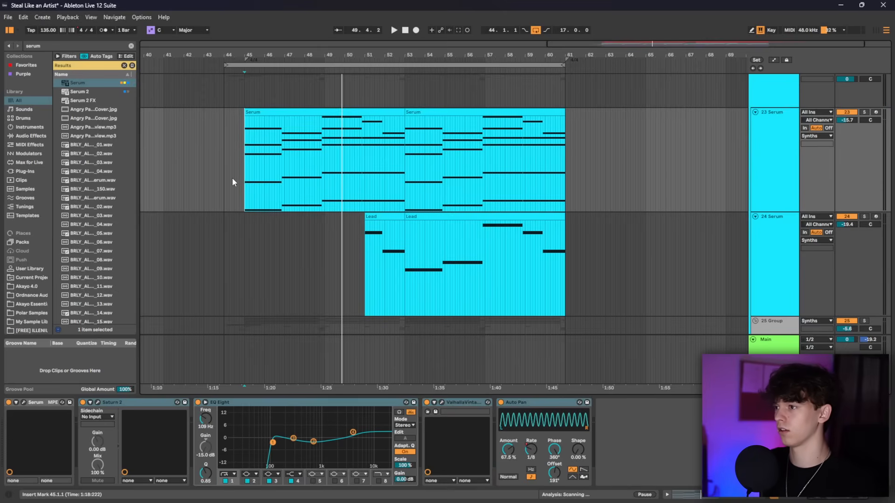
Duplicate the 23 Serum track with its clips and audition other Serum presets on the soloed copy.
click(771, 157)
key(ctrl+d)
click(239, 239)
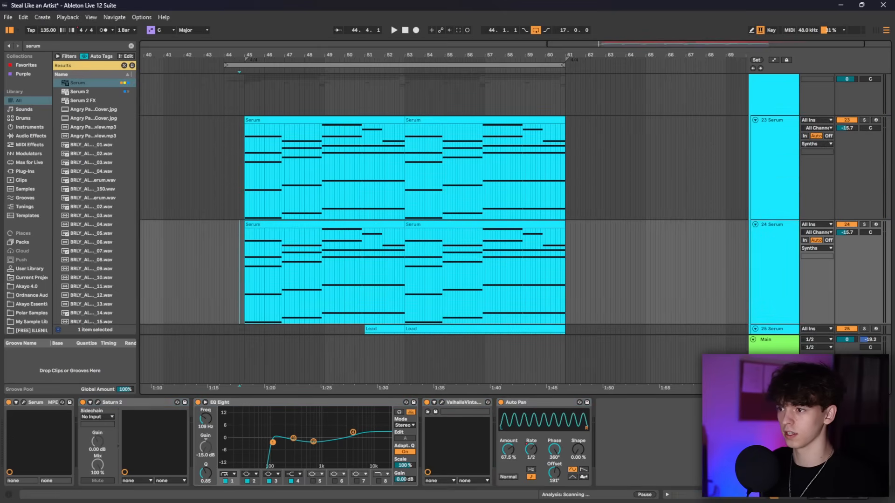
click(866, 226)
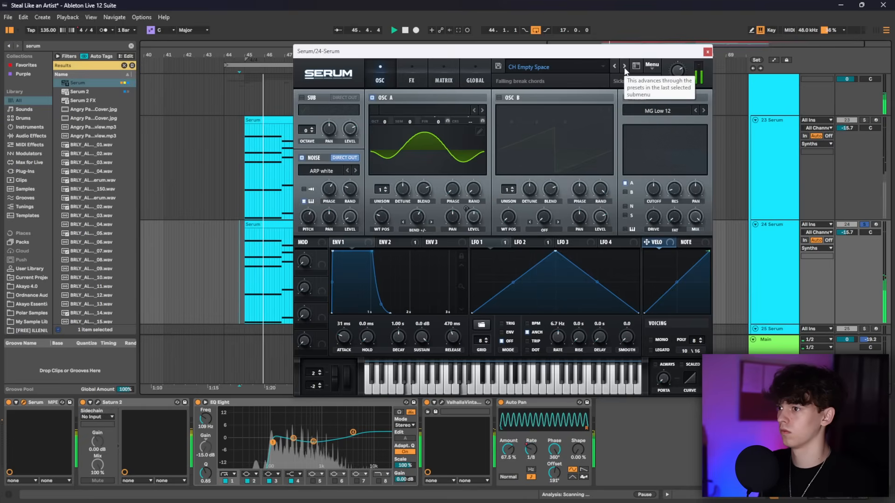
click(707, 52)
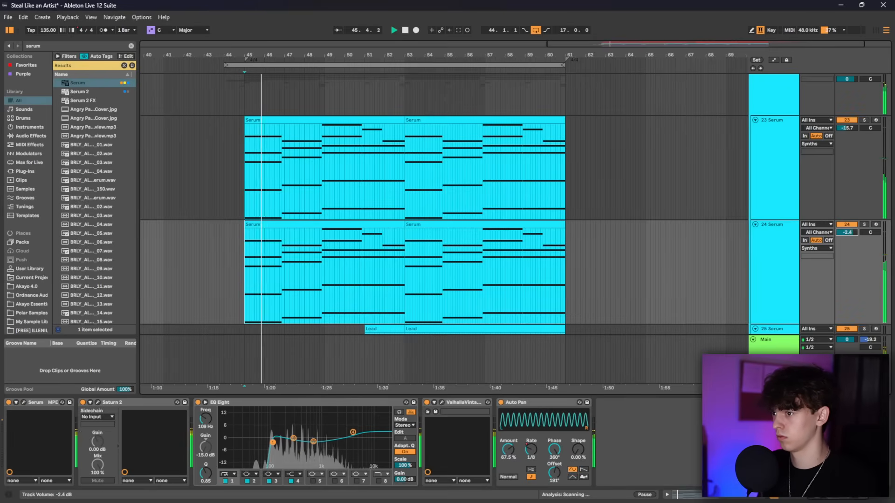
Set EQ Eight's first band to 144 Hz on the duplicated Serum layer and its track volume to -15.0 dB.
drag(846, 232, 847, 229)
drag(313, 442, 278, 450)
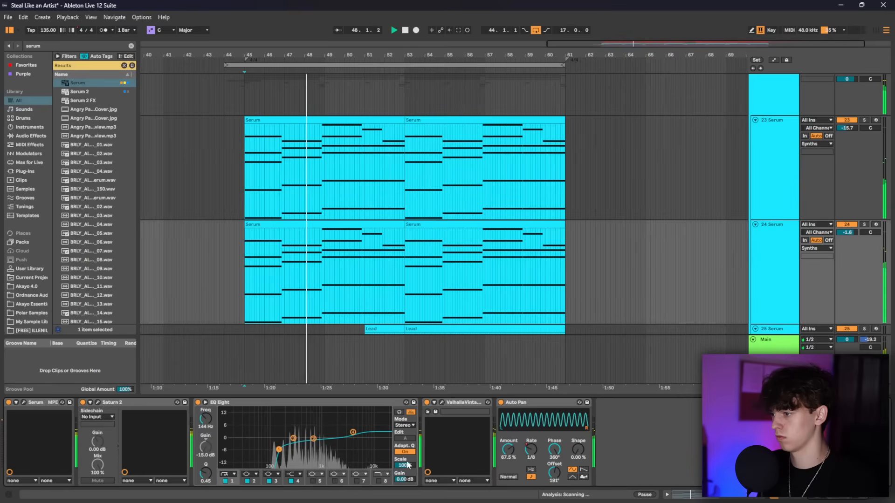
drag(847, 232, 846, 247)
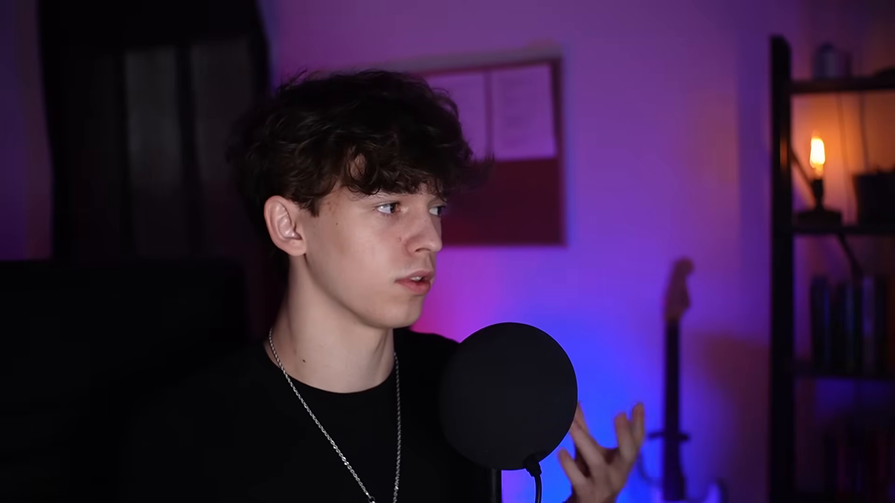
Duplicate the second Serum layer for a CH Malarkey patch and pull down band 4 of its EQ Eight in the highs.
key(ctrl+d)
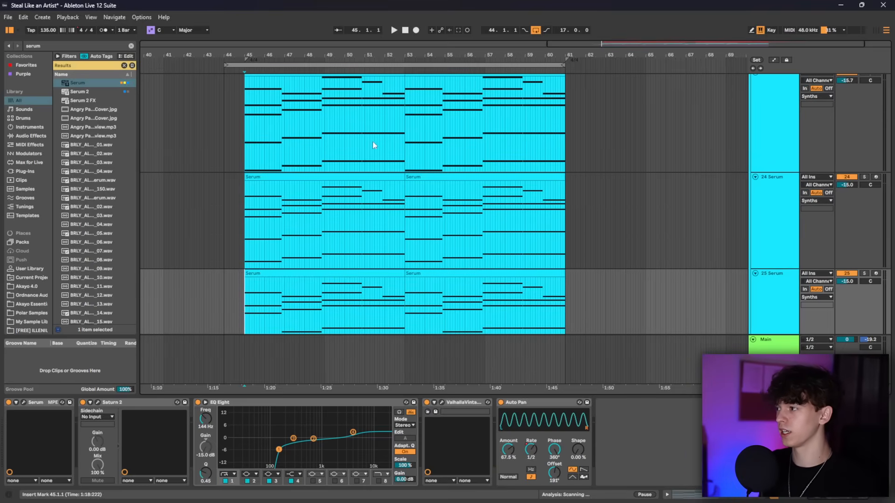
scroll(301, 120, up, 1)
key(space)
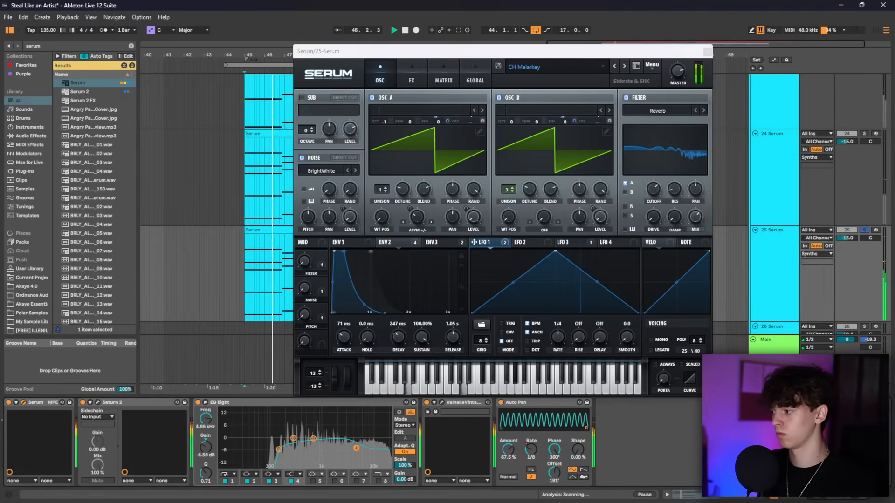
drag(353, 440, 368, 465)
click(292, 474)
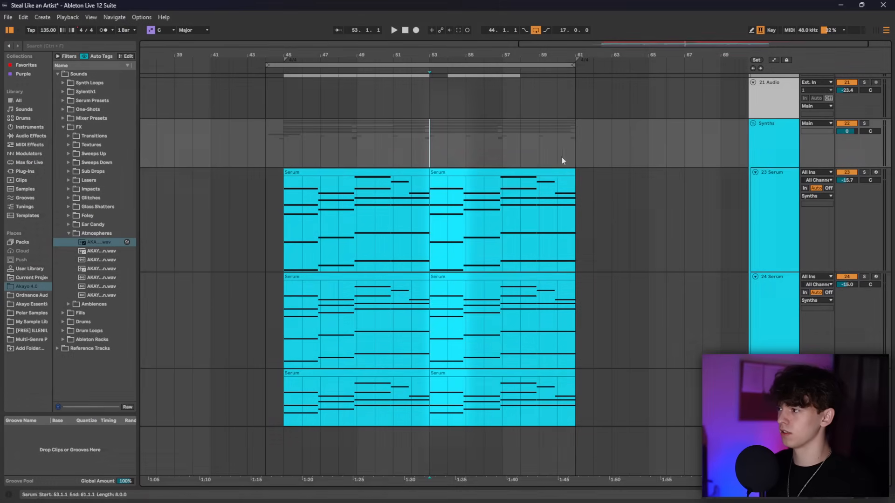
Play from bar 53, where the drums drop out, and examine the drum, effects and synth tracks around the gap.
drag(466, 140, 413, 125)
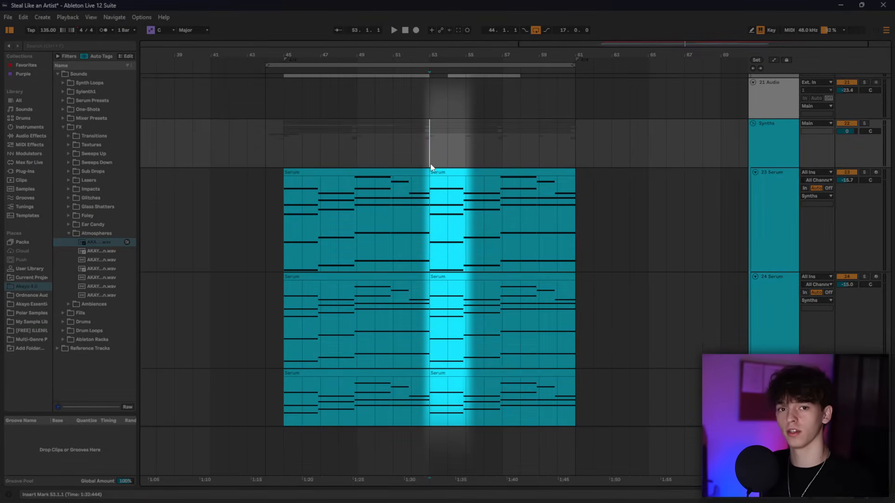
scroll(431, 168, up, 10)
key(space)
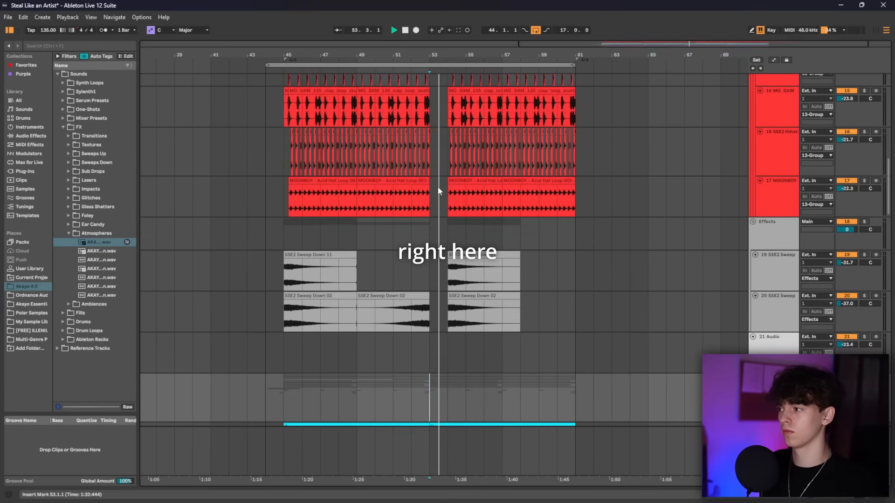
scroll(511, 239, down, 5)
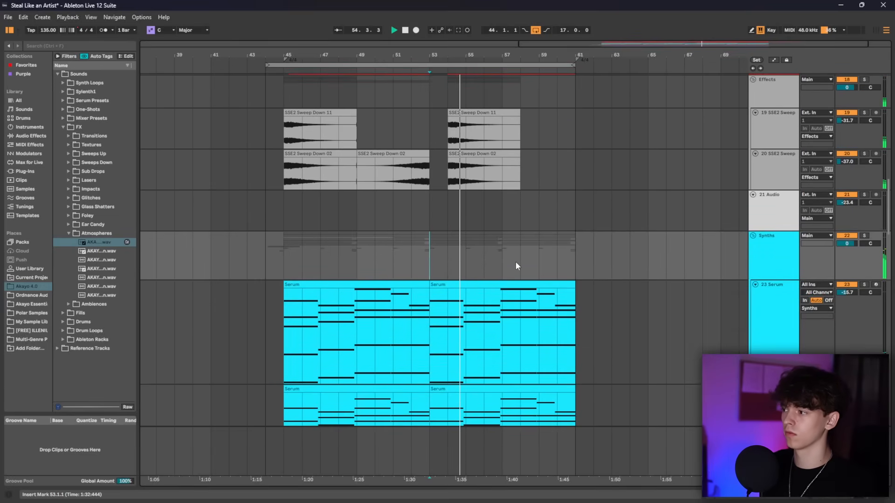
scroll(516, 261, down, 2)
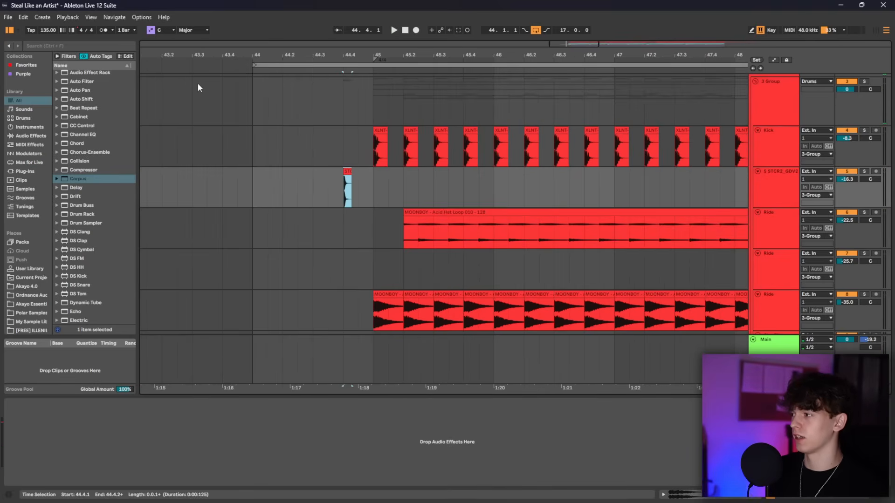
Create a reversed reverb swell leading into the STCR2 hit before bar 45, using a duplicate of its track with ValhallaVintageVerb.
click(360, 214)
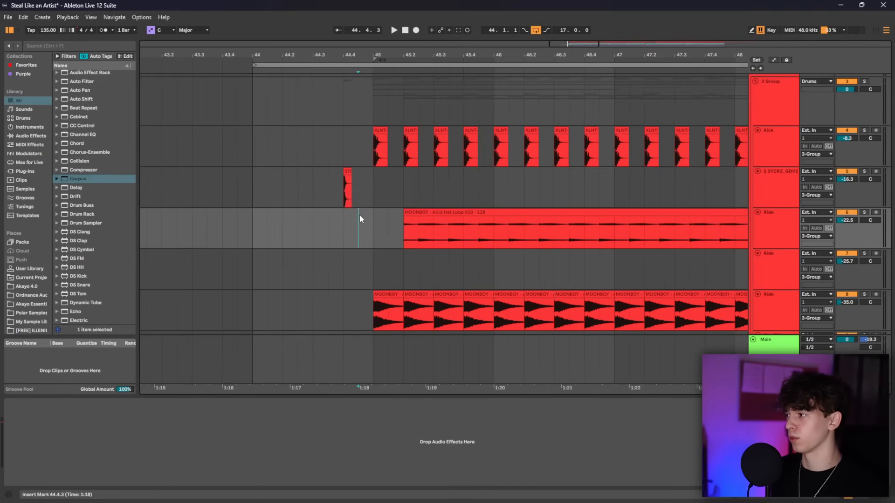
key(ctrl+f)
text(valh)
click(762, 183)
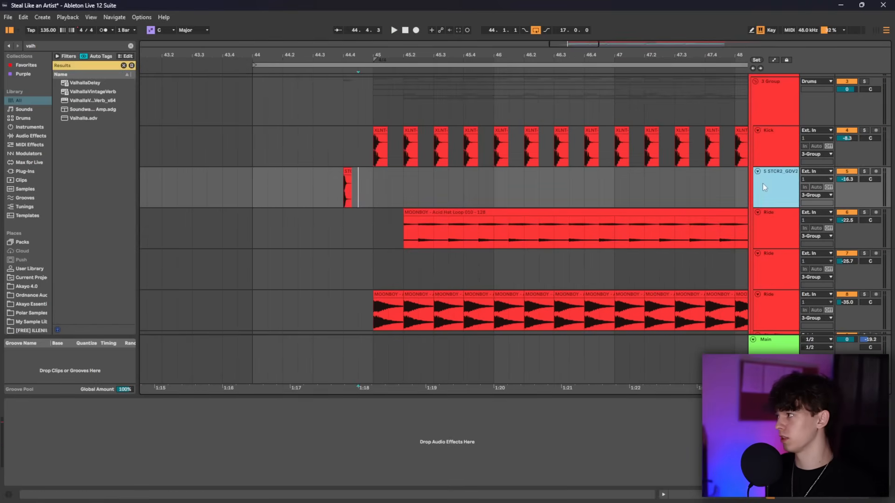
key(ctrl+d)
drag(101, 93, 124, 415)
right_click(785, 218)
click(692, 282)
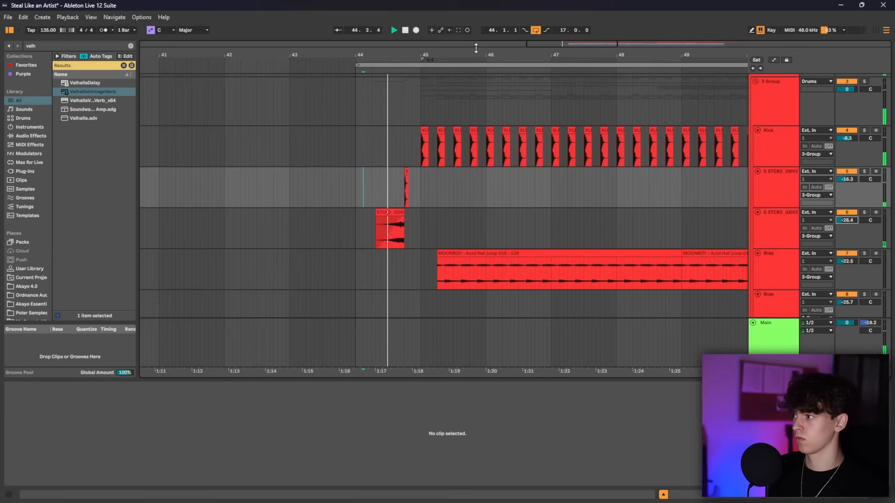
drag(475, 52, 474, 70)
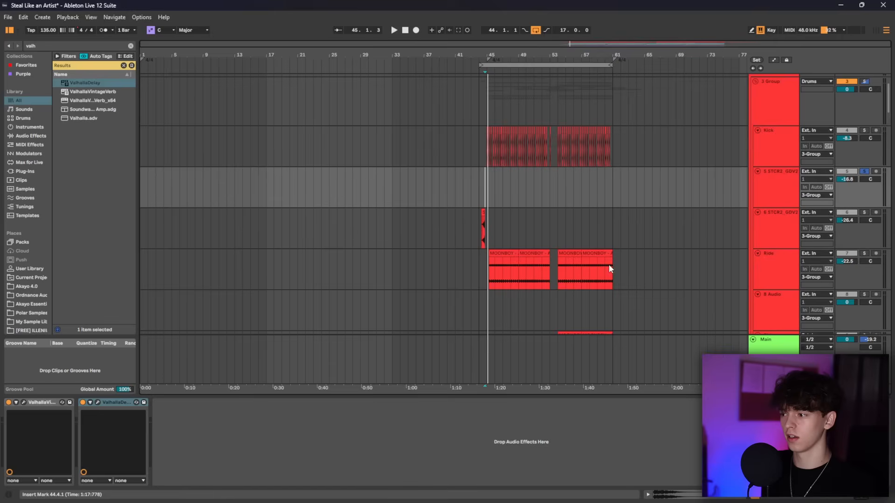
scroll(609, 264, down, 2)
drag(615, 351, 476, 52)
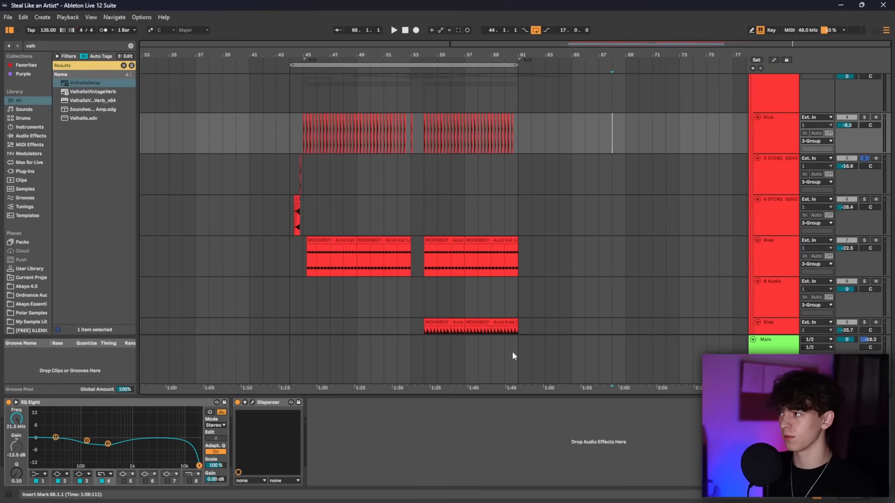
Reverse an AKAYO Snare 02 clip as a lead-in to the snare hits after bar 66, and delete the clip at 67.4.1.
drag(513, 354, 287, 59)
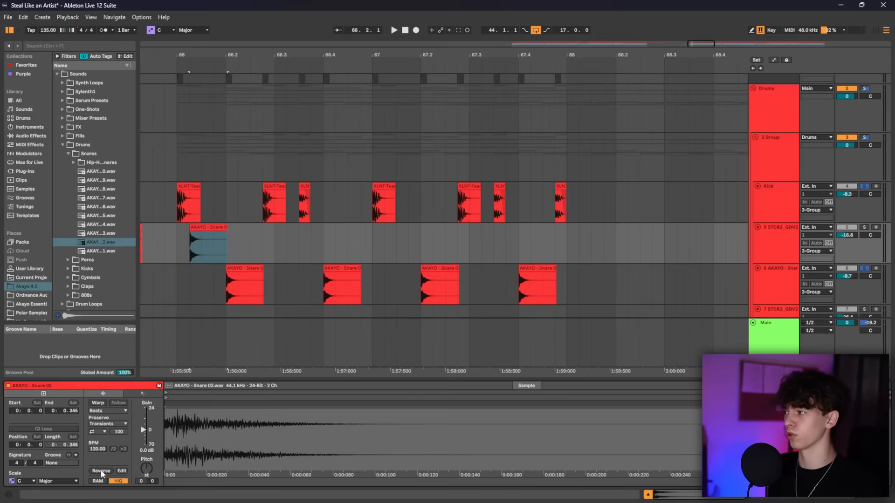
click(100, 471)
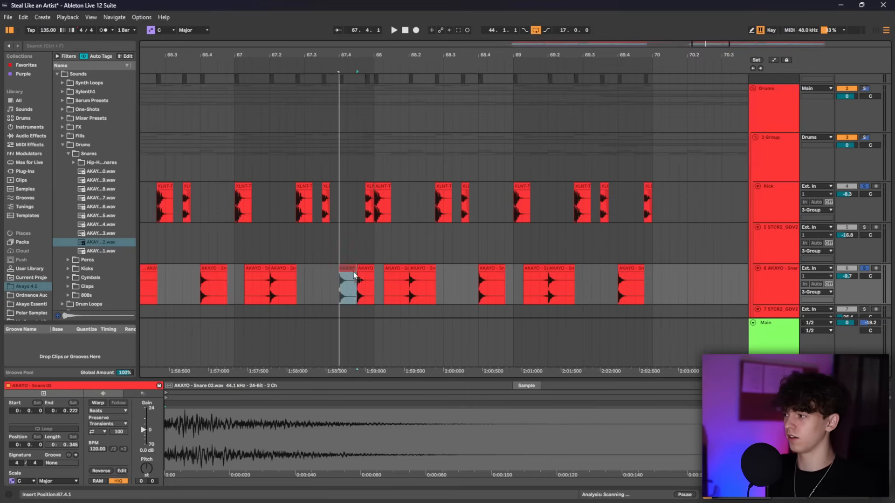
click(373, 273)
click(368, 268)
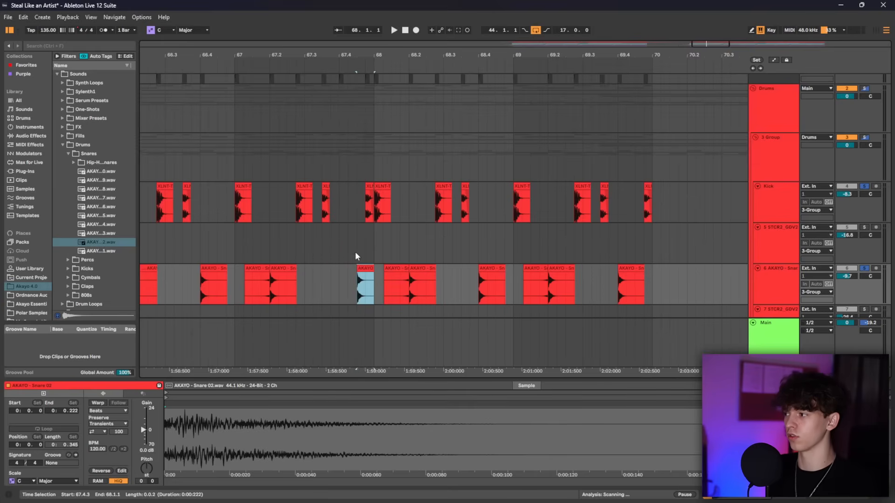
Play the new section from bar 66 and examine its drum, effects and synth tracks.
click(238, 235)
key(space)
scroll(271, 249, up, 1)
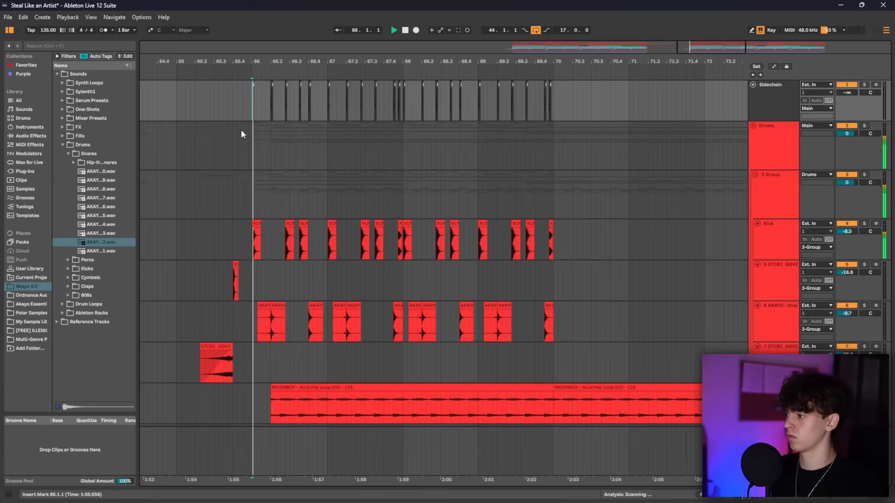
scroll(326, 186, down, 5)
scroll(357, 201, down, 1)
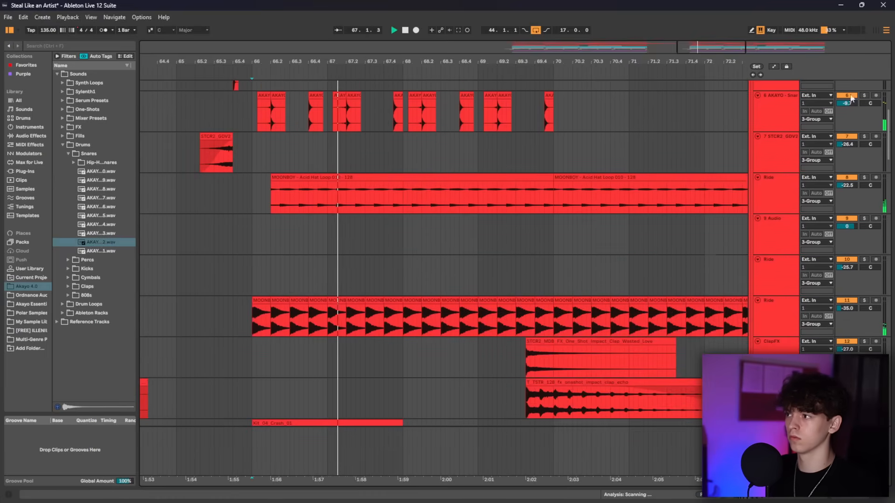
scroll(887, 95, up, 5)
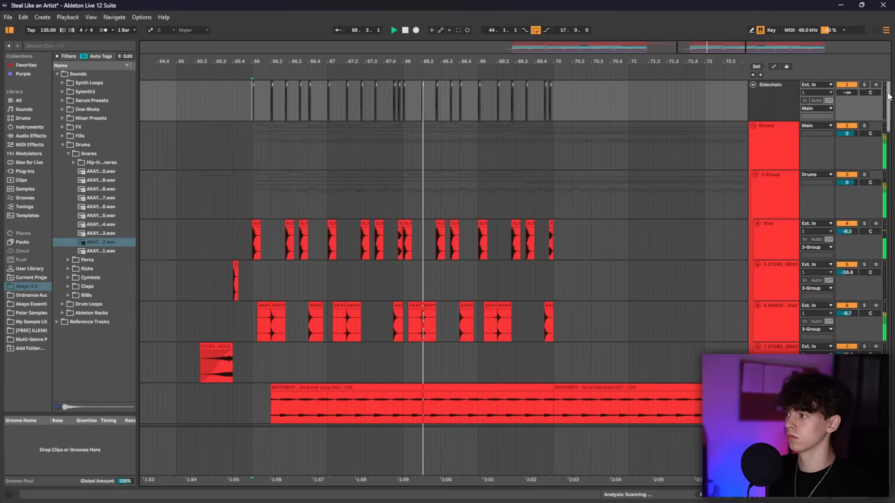
scroll(422, 289, down, 5)
scroll(421, 285, up, 1)
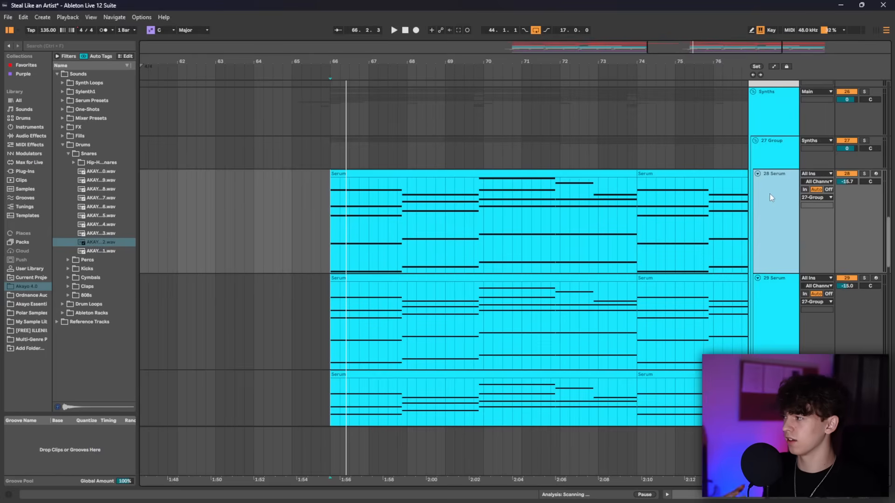
Add EQ Eight to the group of Serum layers, cutting the lows around 182 Hz and rolling off the highs.
click(790, 150)
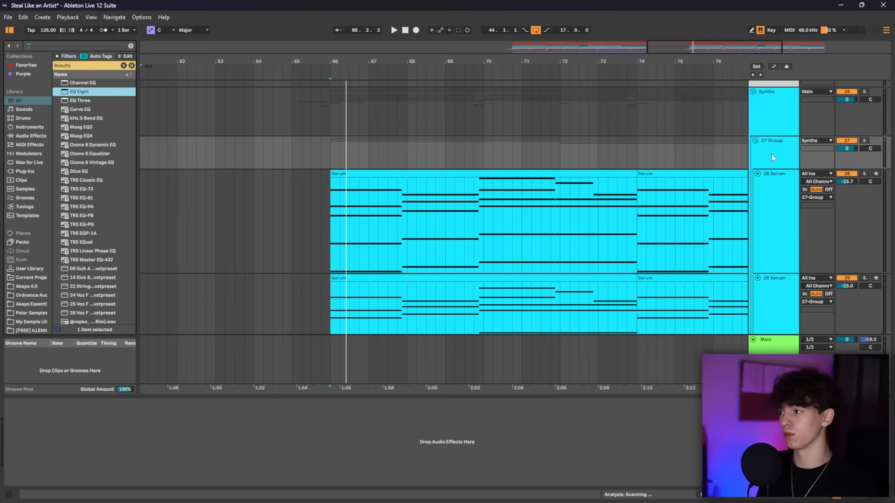
drag(772, 156, 363, 290)
click(332, 161)
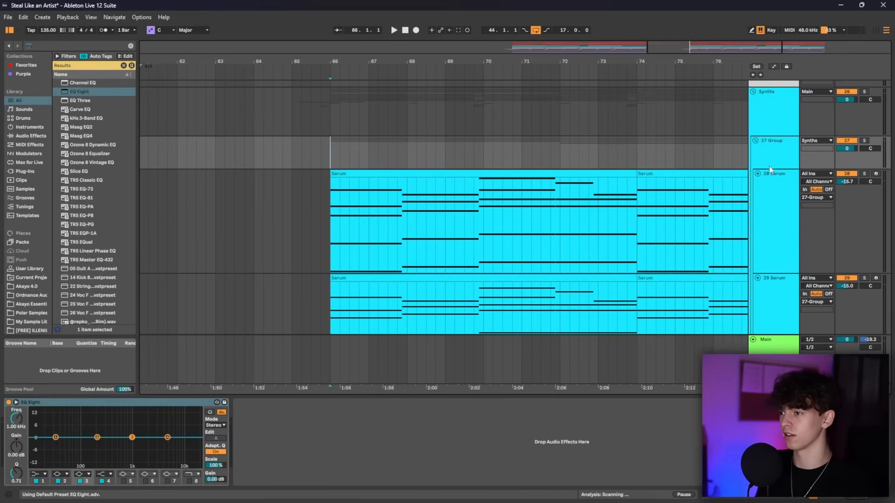
scroll(789, 256, down, 3)
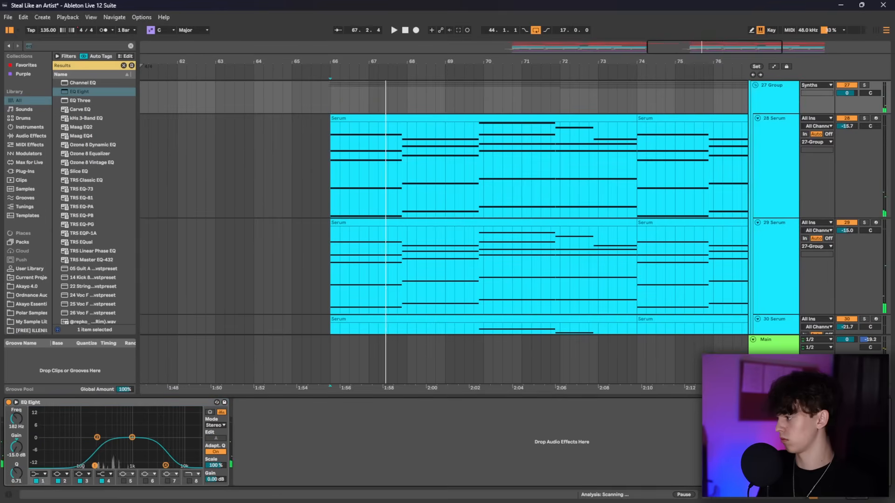
key(space)
click(36, 473)
click(46, 430)
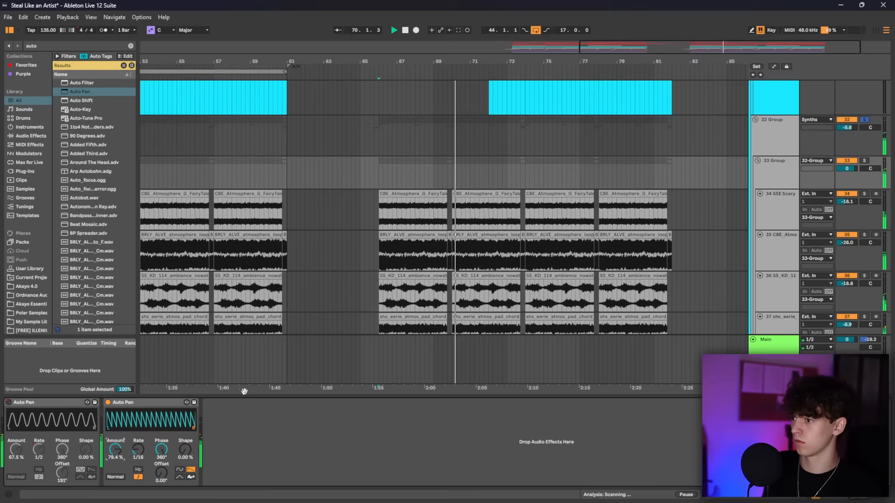
Lower the AKAYO snare track's volume to about -12.4 dB during playback from bar 66.
scroll(515, 266, down, 6)
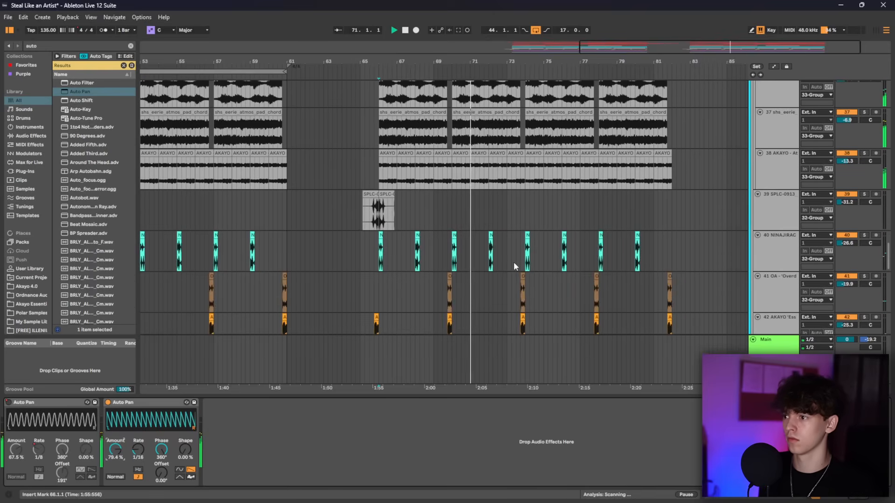
scroll(513, 262, down, 5)
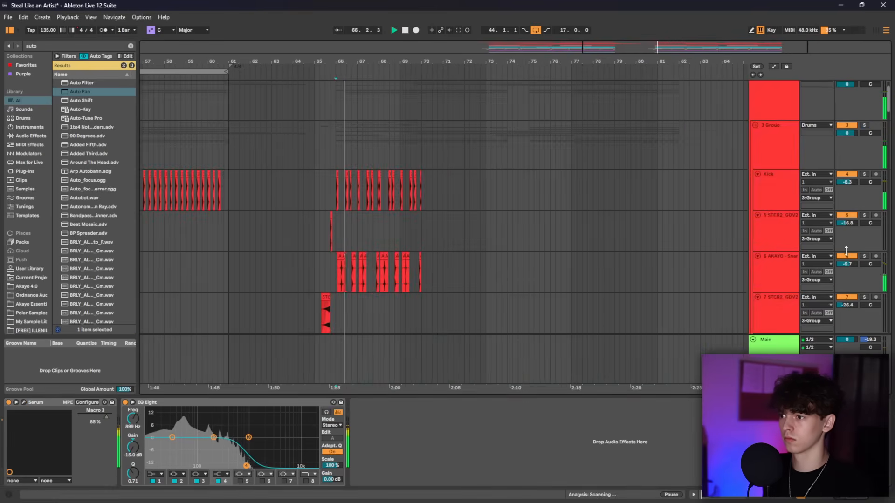
drag(846, 264, 846, 266)
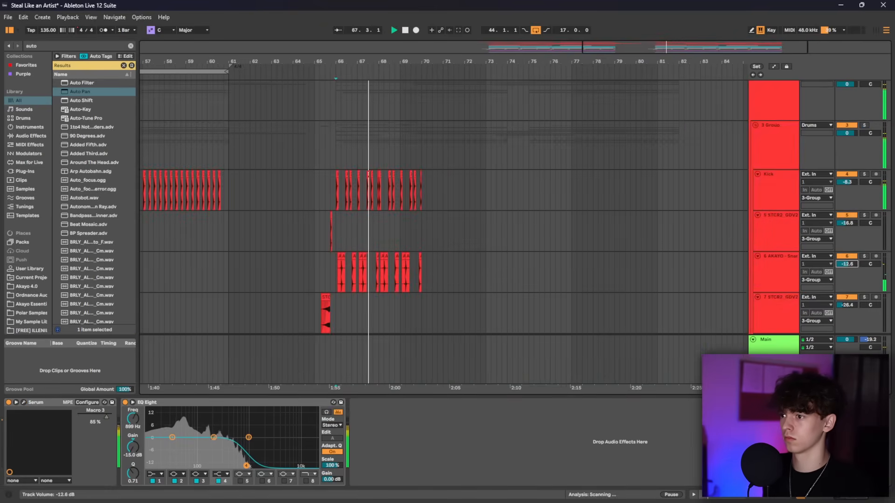
scroll(359, 254, down, 3)
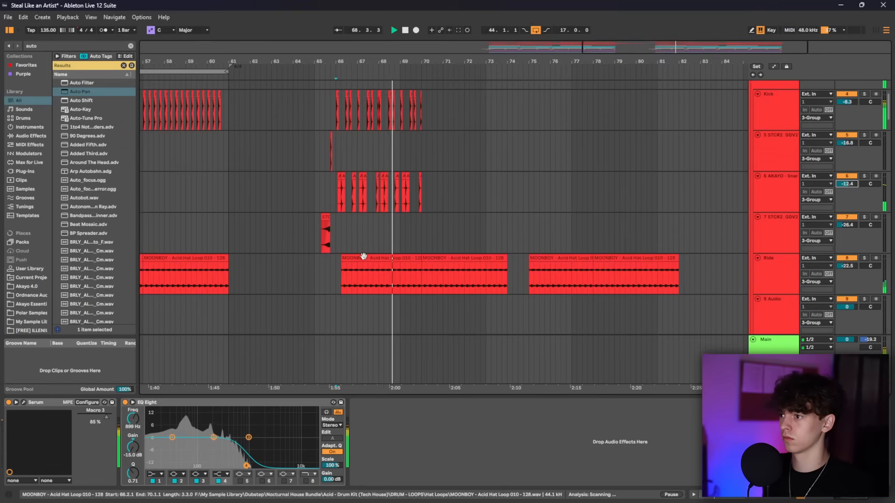
Set up the second Serum 2 layer in the Synths group with the AKAYO - Chords 'Enchanted Saw' patch.
scroll(568, 240, down, 3)
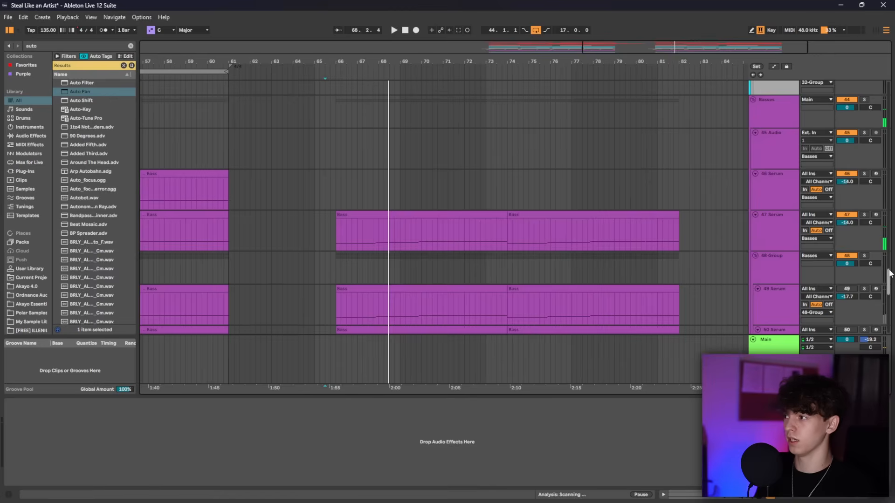
drag(891, 272, 892, 205)
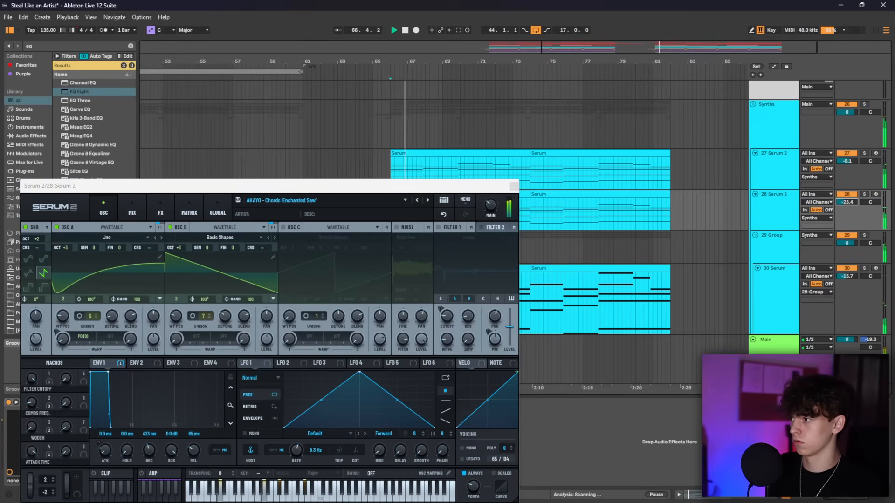
click(512, 184)
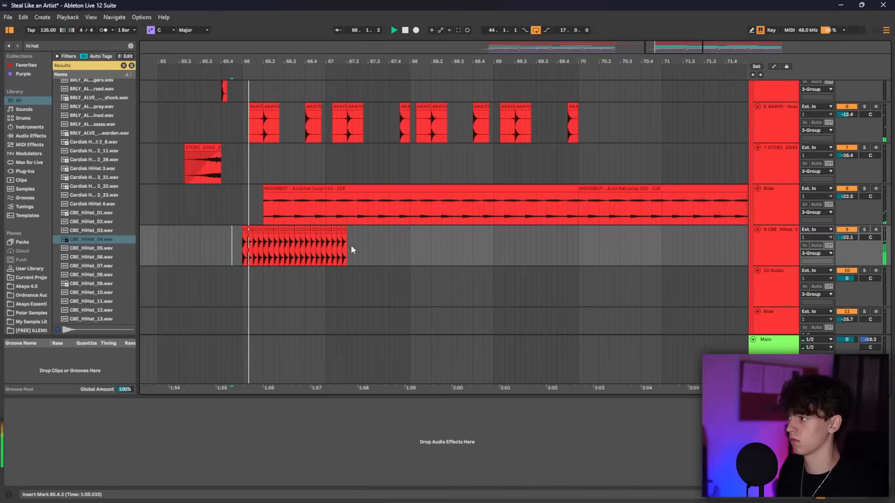
Repeat the CBE_HiHat_04 pattern from bar 66 to bar 74 and add Auto Pan to its track with an amount of 37.3%.
drag(347, 244, 327, 249)
key(ctrl+d)
drag(404, 58, 283, 58)
key(ctrl+d)
key(ctrl+d)
click(131, 46)
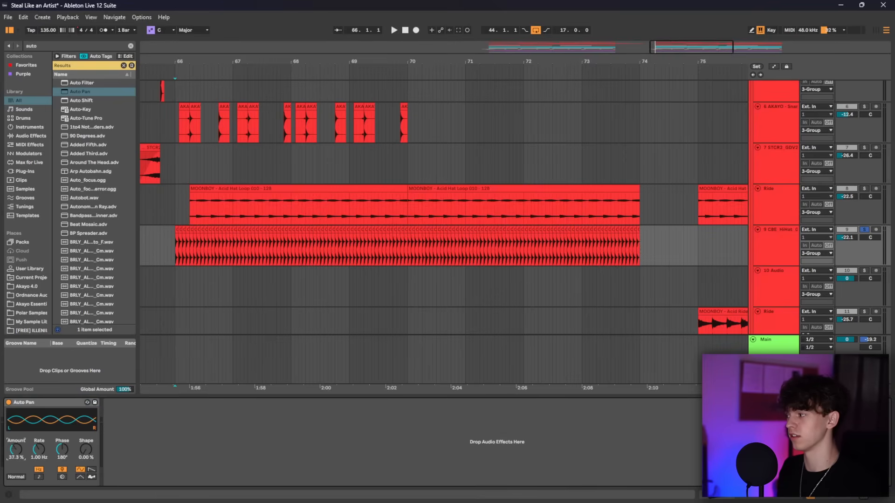
key(space)
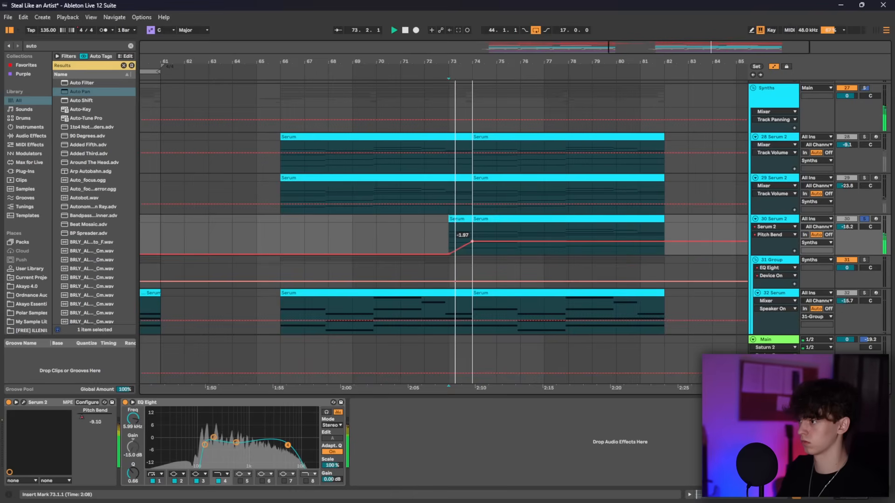
Shape the third Serum 2 layer's pitch bend automation to rise from bar 73 to a slight overshoot at bar 74.
drag(474, 242, 472, 239)
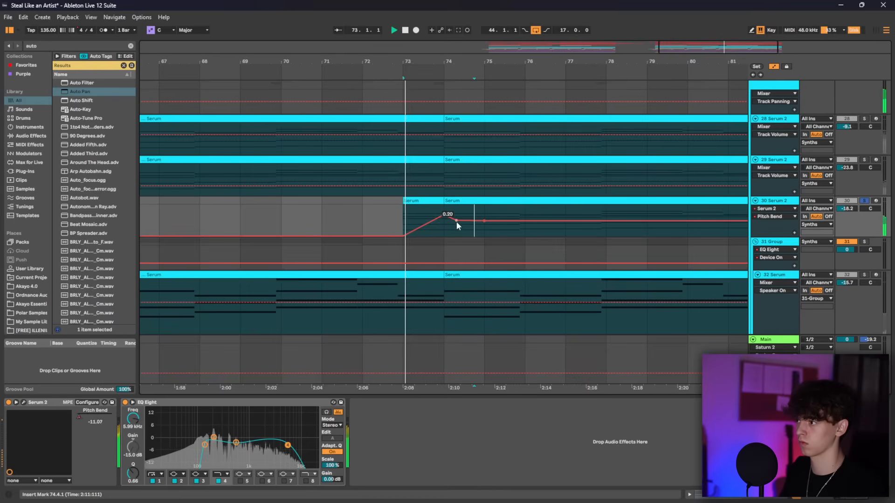
click(447, 218)
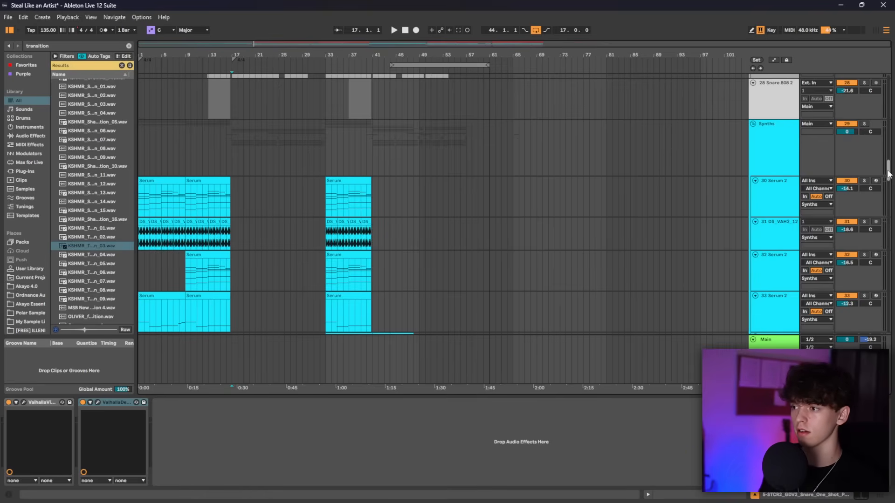
Solo the DS_VAH2 synth pluck track and listen to it from bar 7 of the intro.
scroll(149, 137, down, 3)
click(174, 132)
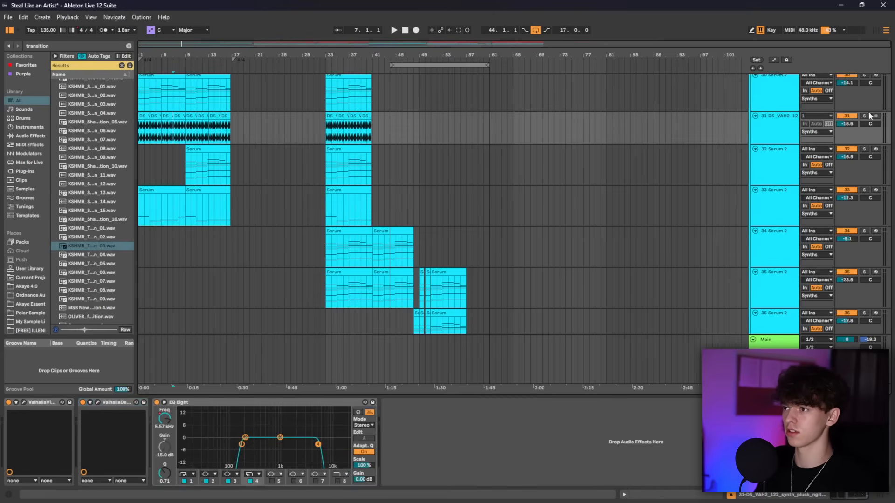
key(space)
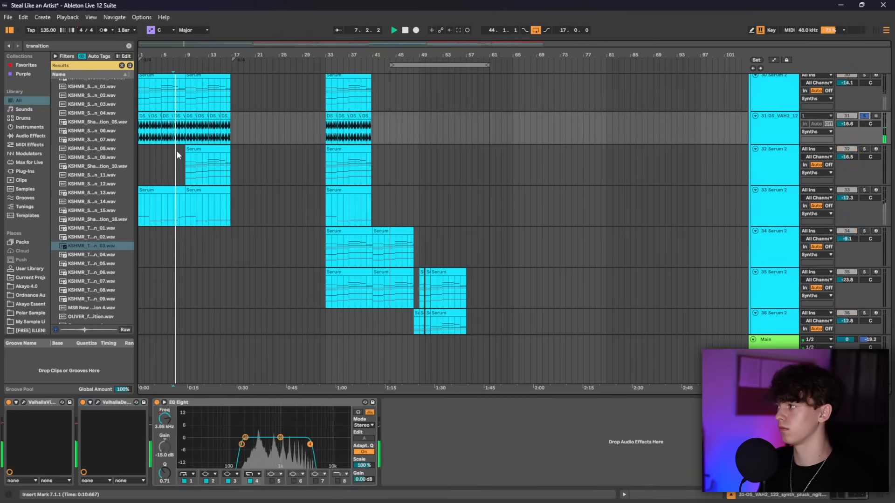
scroll(177, 150, down, 2)
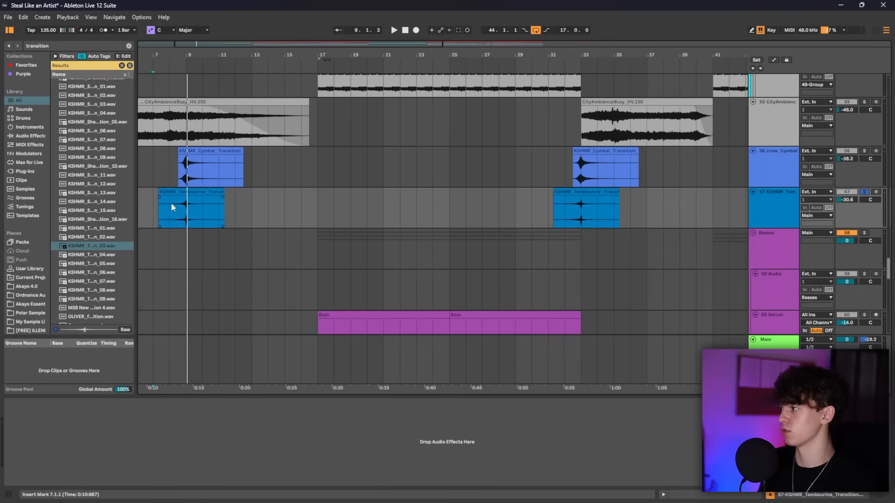
Listen to the KSHMR tambourine and cymbal transitions around bar 9 with both tracks soloed.
click(172, 203)
ctrl+click(865, 151)
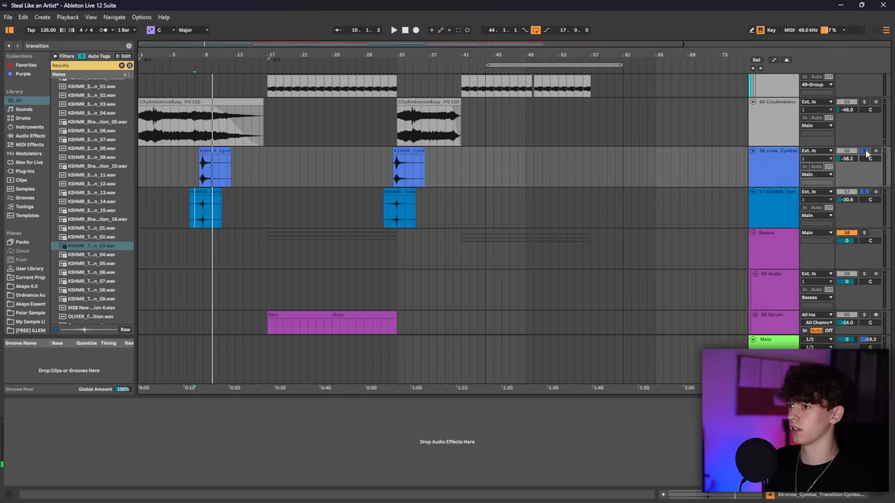
click(866, 151)
Play the soloed CityAmbienceBusy track from bar 1.
click(141, 126)
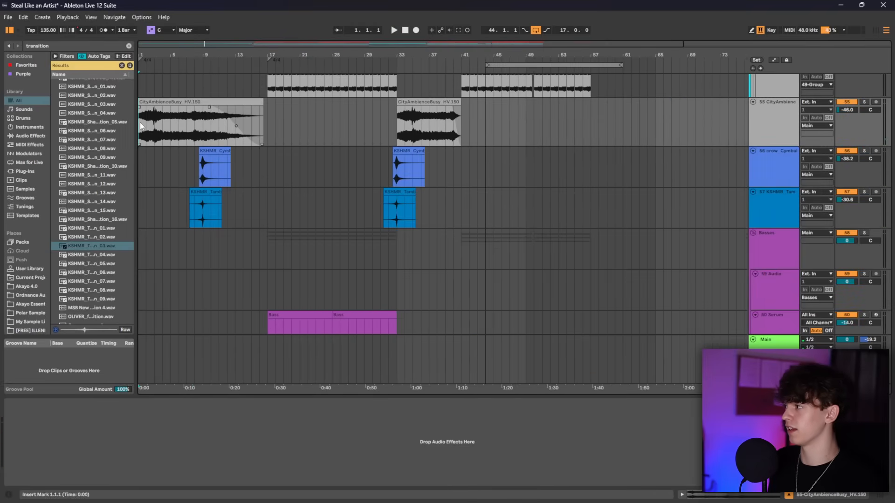
key(space)
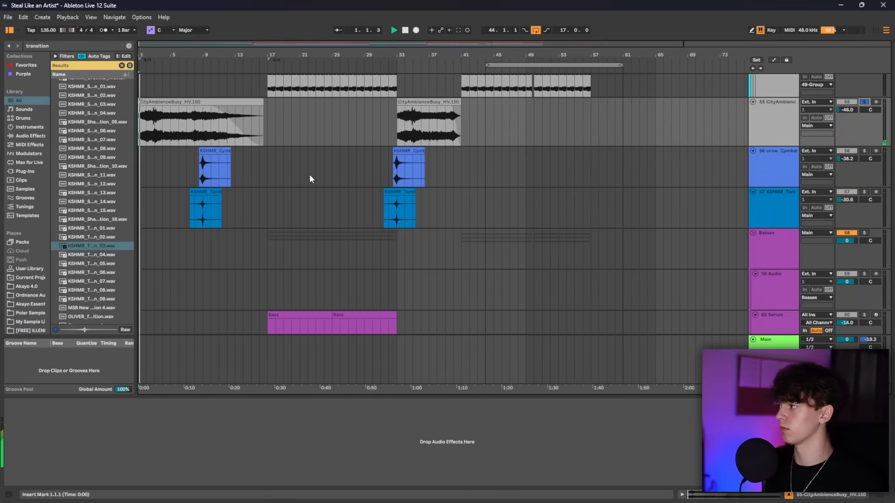
scroll(248, 210, up, 3)
scroll(235, 216, up, 10)
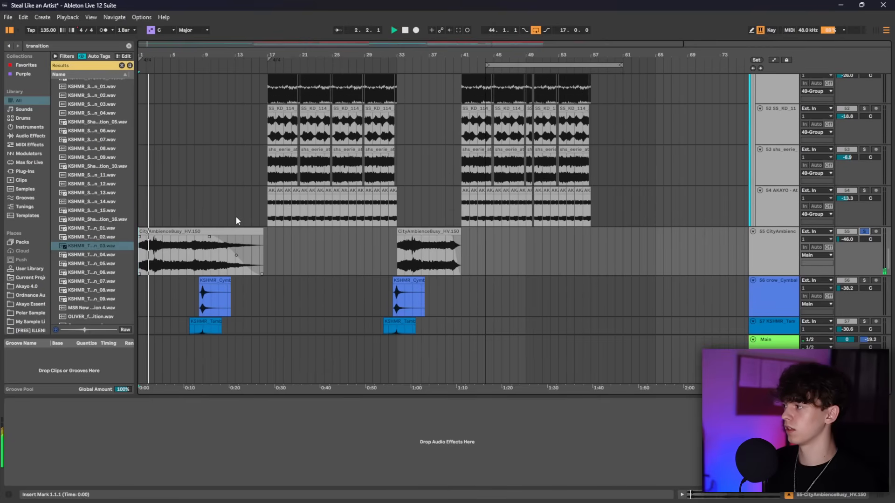
key(space)
Review the sweep, snare and synth layers across the arrangement, from the bar 9 build to around bar 54.
click(203, 197)
drag(203, 198, 566, 214)
click(266, 186)
scroll(263, 181, up, 1)
scroll(266, 184, down, 1)
click(460, 209)
scroll(470, 212, up, 1)
click(566, 214)
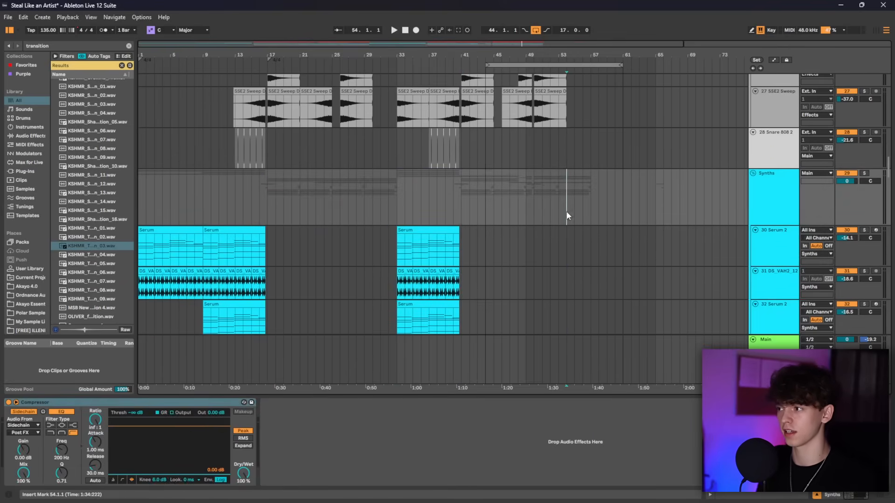
scroll(565, 227, up, 2)
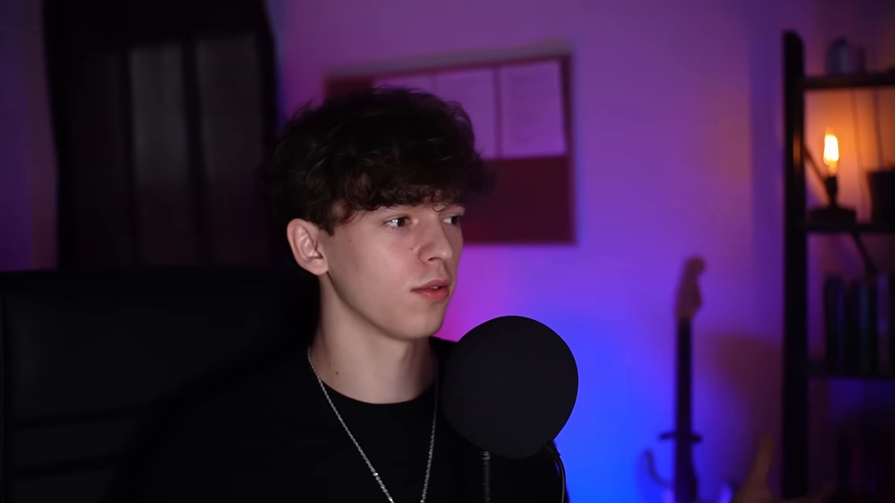